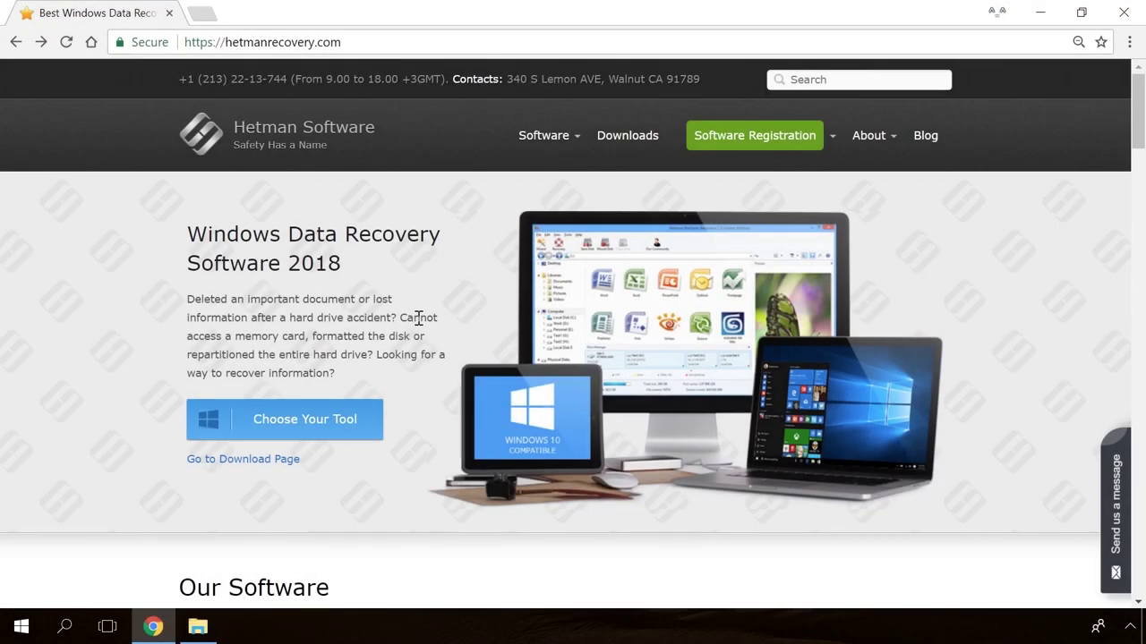
Step: Open the Partition Recovery page from Our Software and download its free installer
scroll(417, 319, "down", 1)
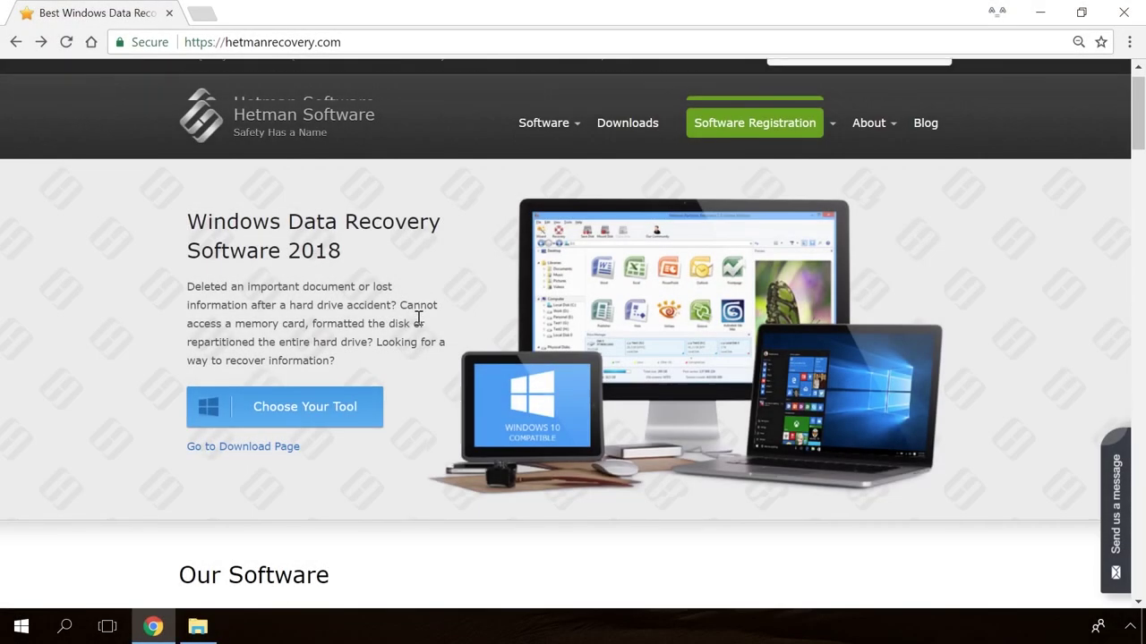
scroll(417, 319, "down", 20)
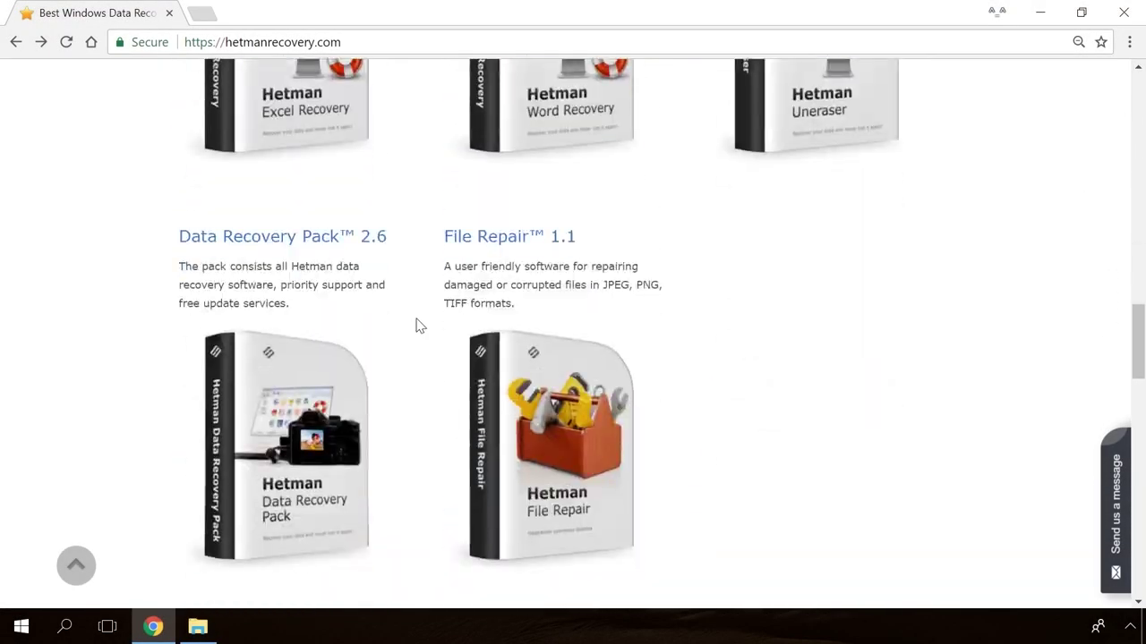
scroll(417, 326, "up", 15)
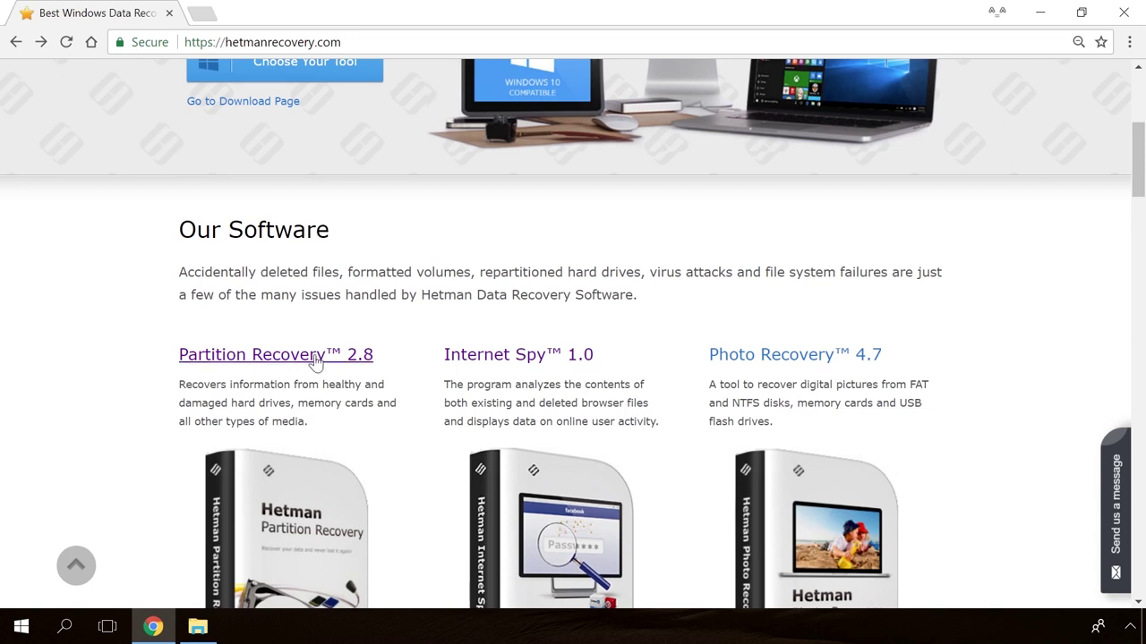
left_click(315, 358)
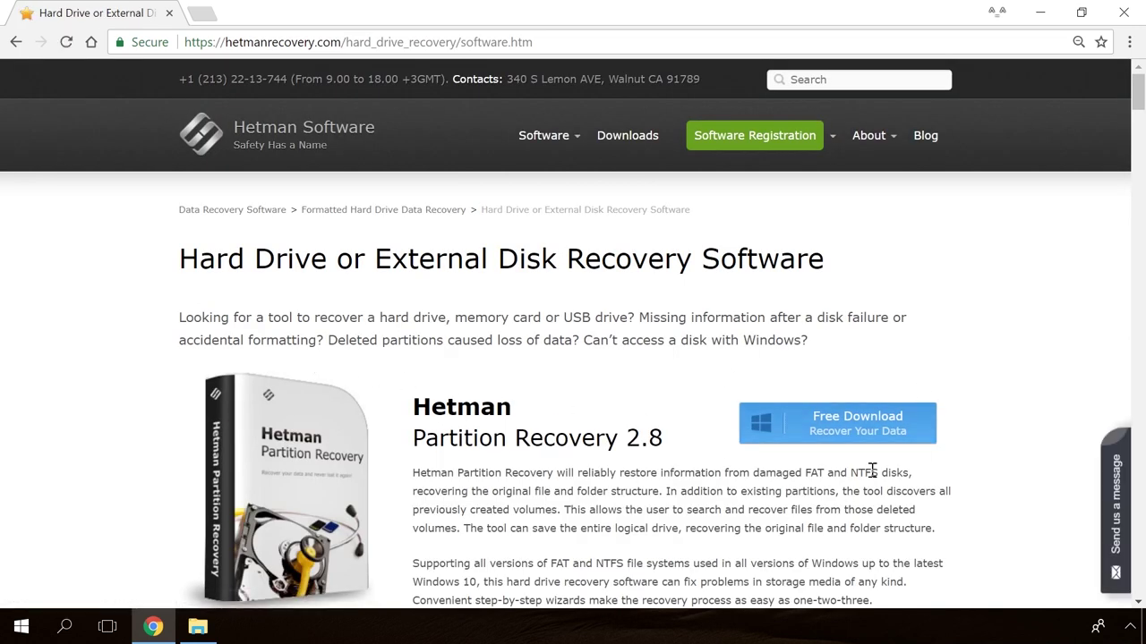
left_click(825, 428)
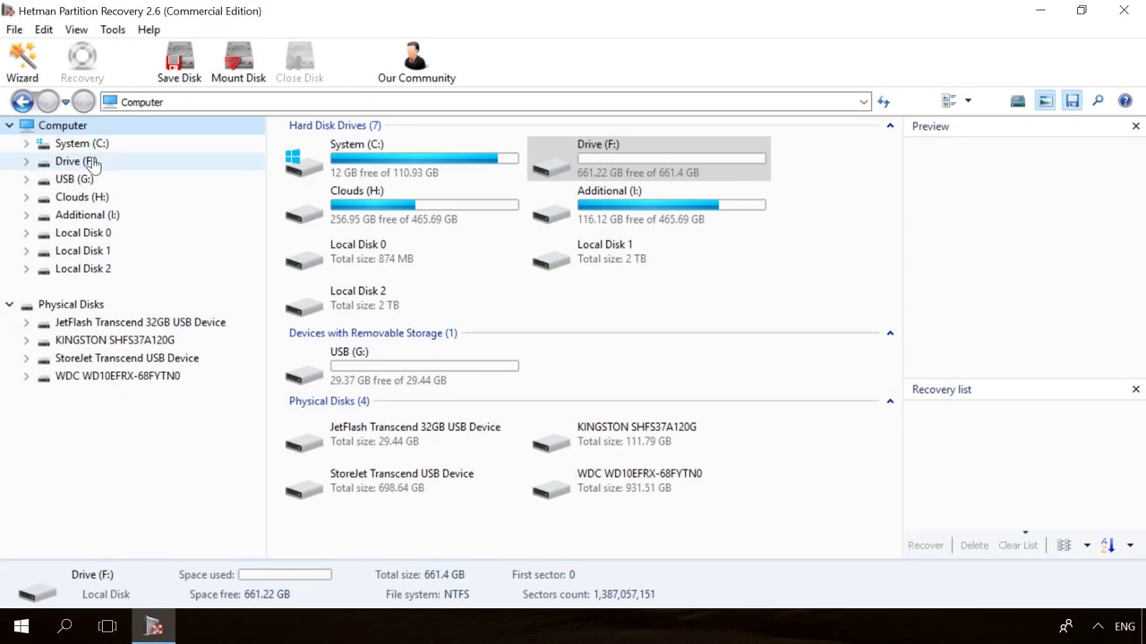
Step: Quick-scan Drive (F:) and preview the deleted 19779_en_1.jpg image and 856071704.mp4 video
double_click(81, 161)
left_click(716, 485)
left_click(716, 485)
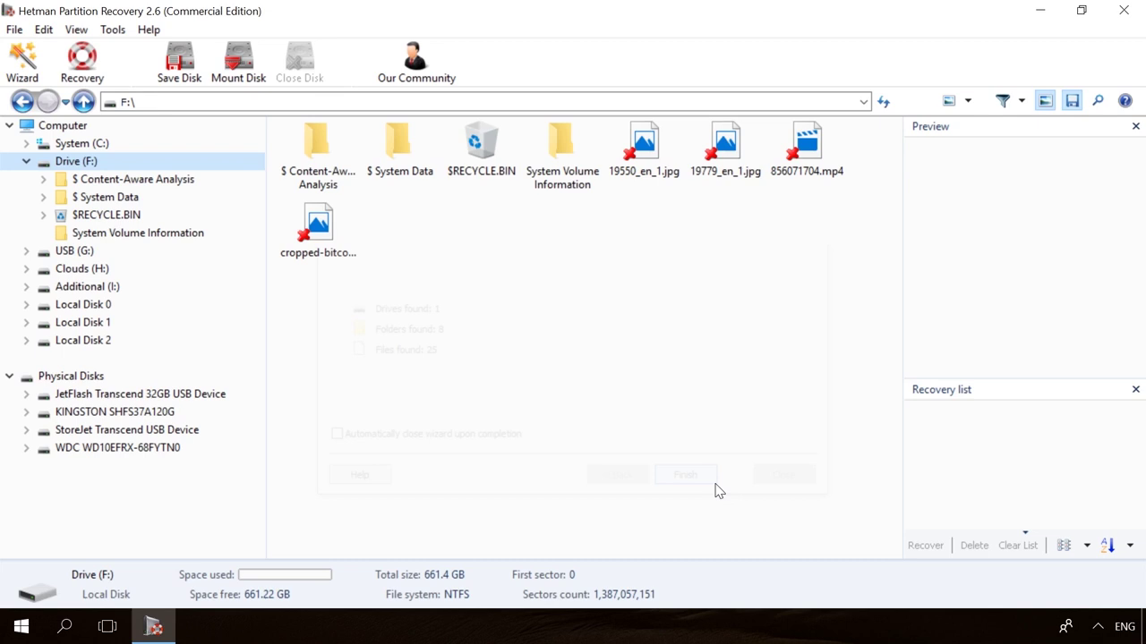
left_click(725, 183)
left_click(821, 145)
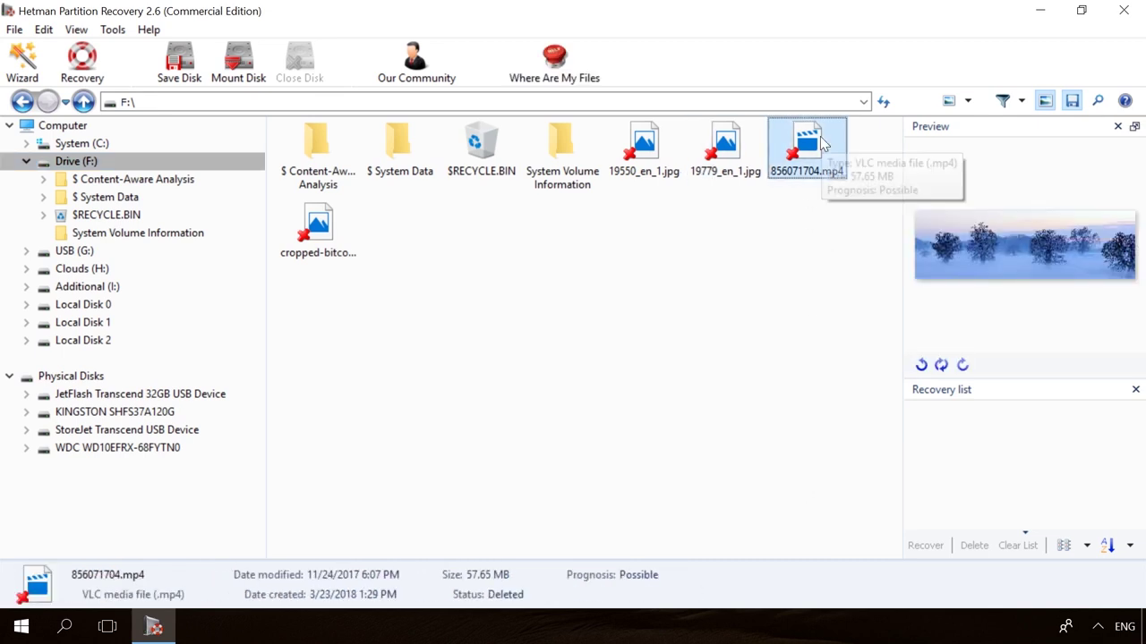
Step: Recover the deleted files to disk in the desktop recovery folder
left_click(83, 62)
left_click(680, 483)
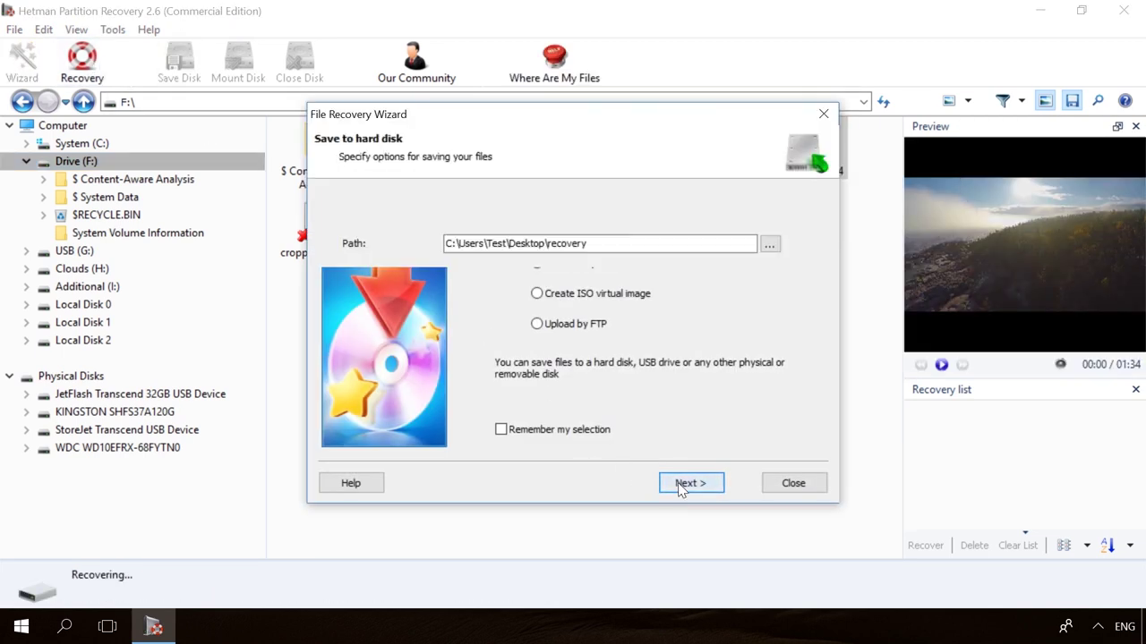
left_click(680, 483)
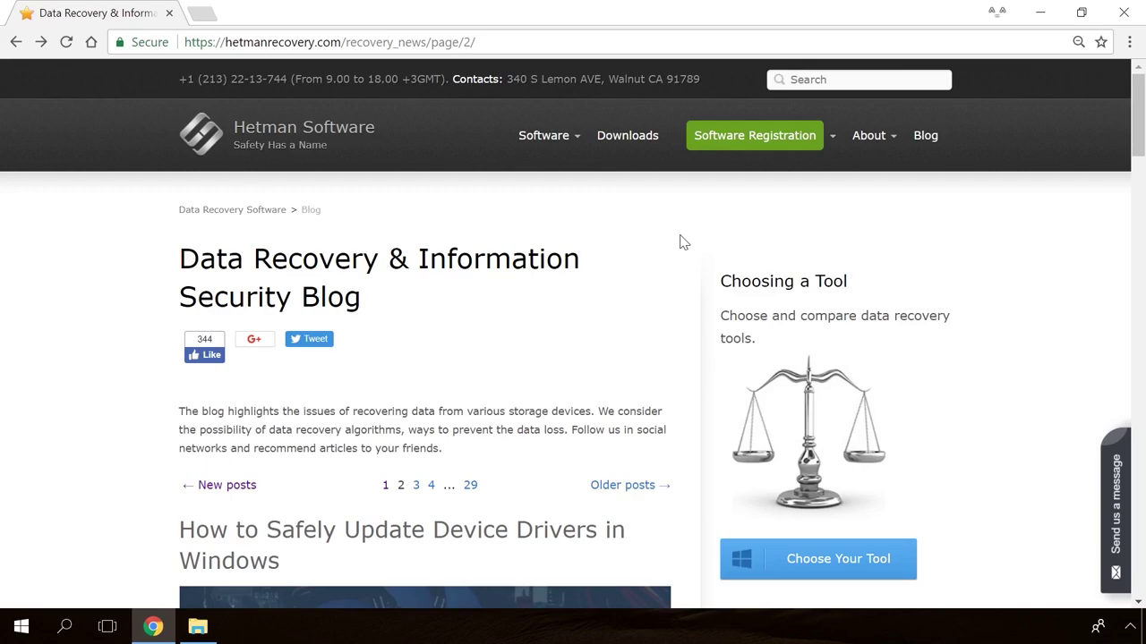
Step: Open the blog article on the 'Windows Detected a Hard Disk Problem' error
scroll(681, 241, "down", 15)
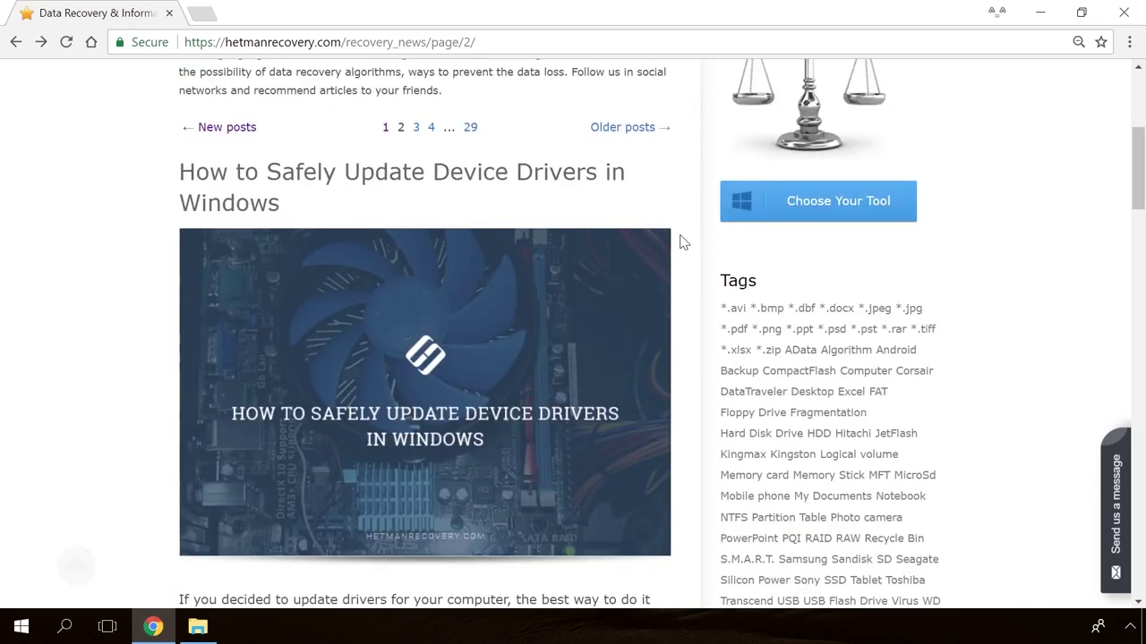
scroll(680, 242, "down", 11)
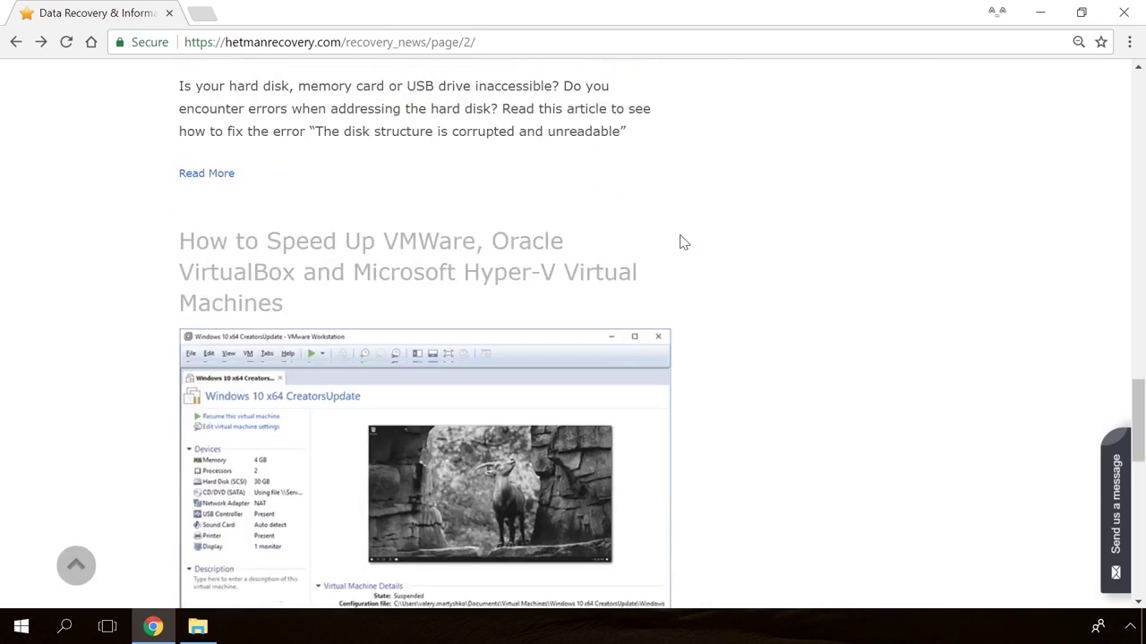
scroll(680, 242, "up", 9)
scroll(678, 243, "up", 10)
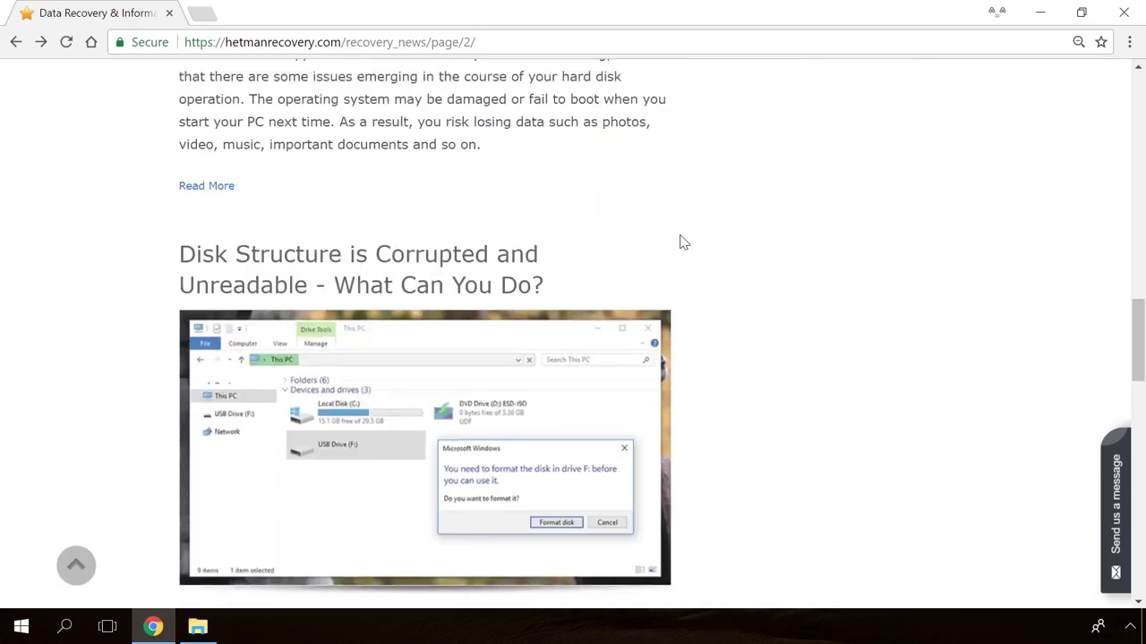
left_click(435, 324)
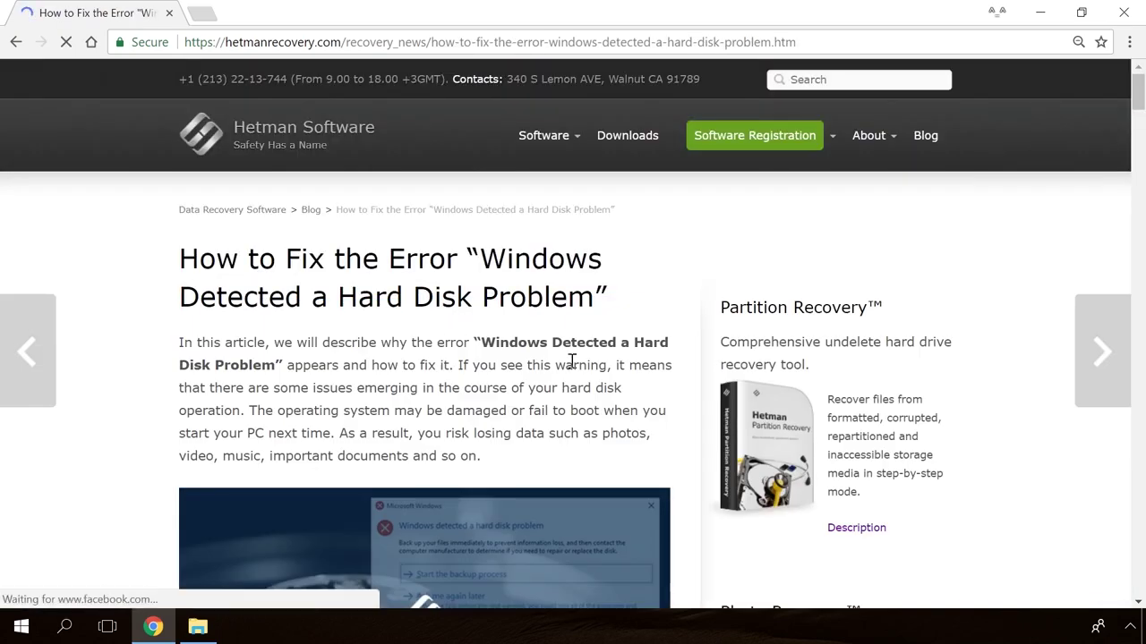
Step: Start a contact-form message on the article page with the greeting 'Hello'
scroll(681, 391, "down", 10)
scroll(681, 391, "down", 15)
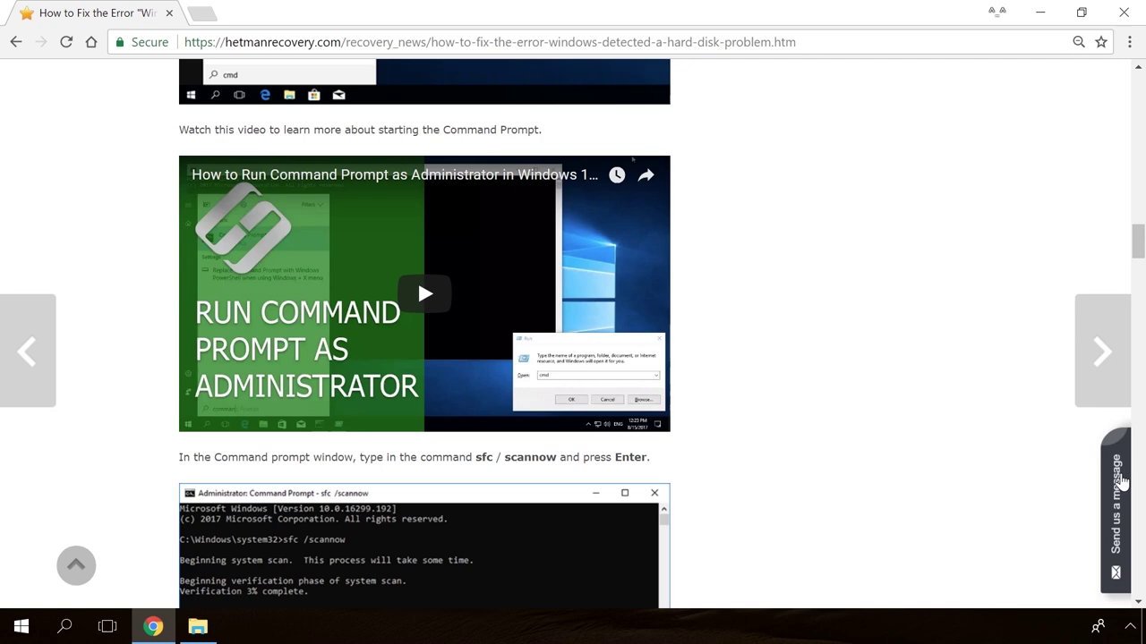
left_click(1119, 483)
type("He")
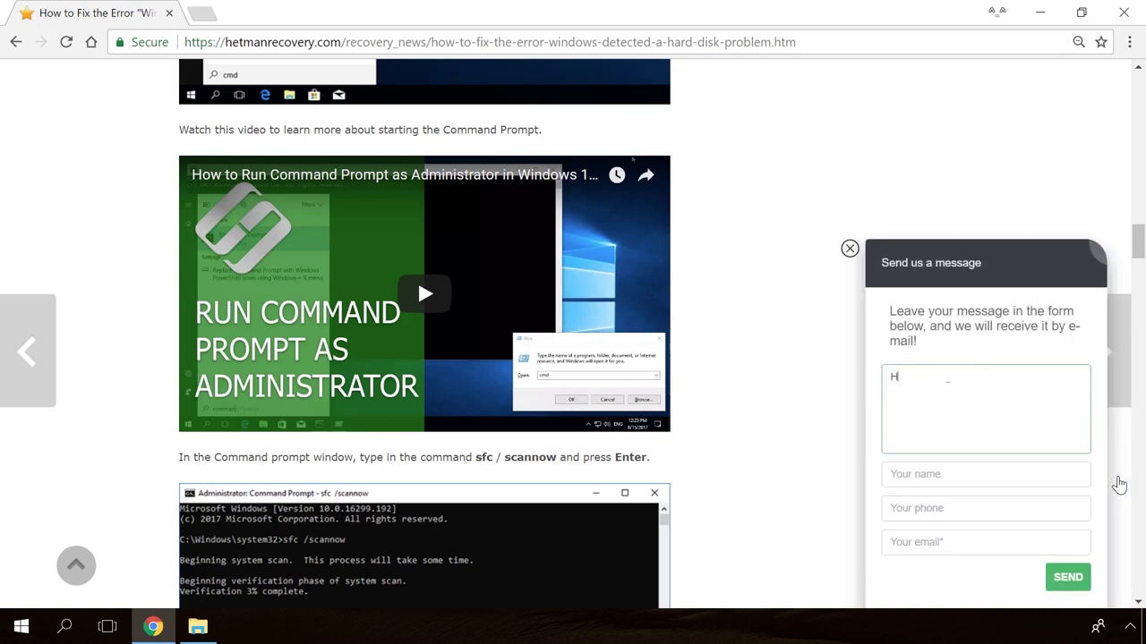
type("llo")
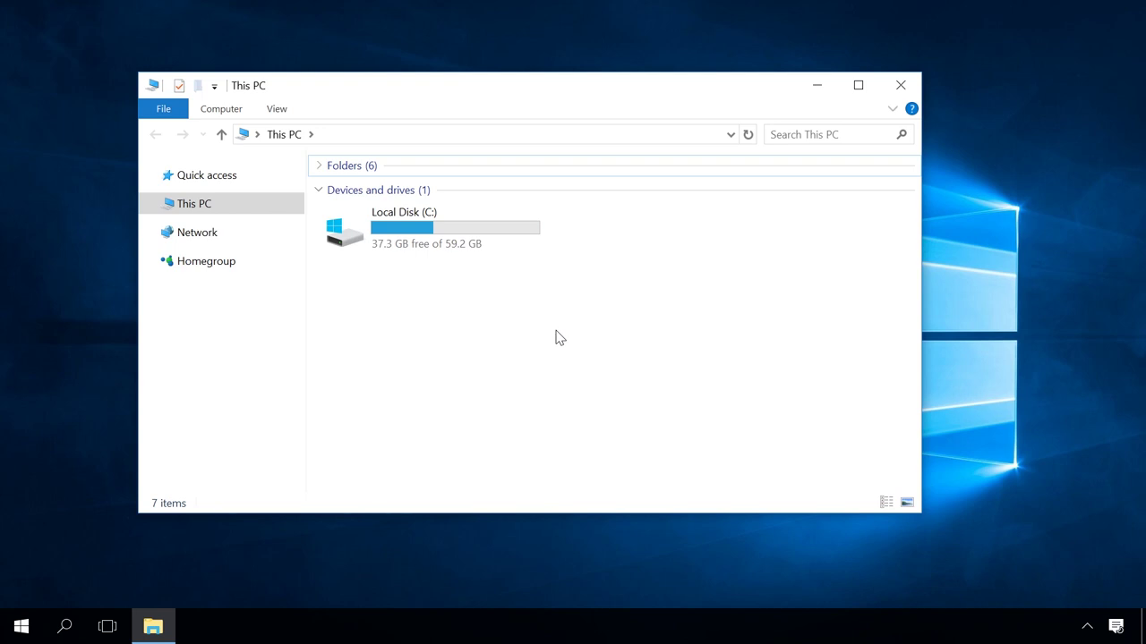
Step: Check that This PC lists only Local Disk (C:), then close File Explorer
mouse_move(480, 234)
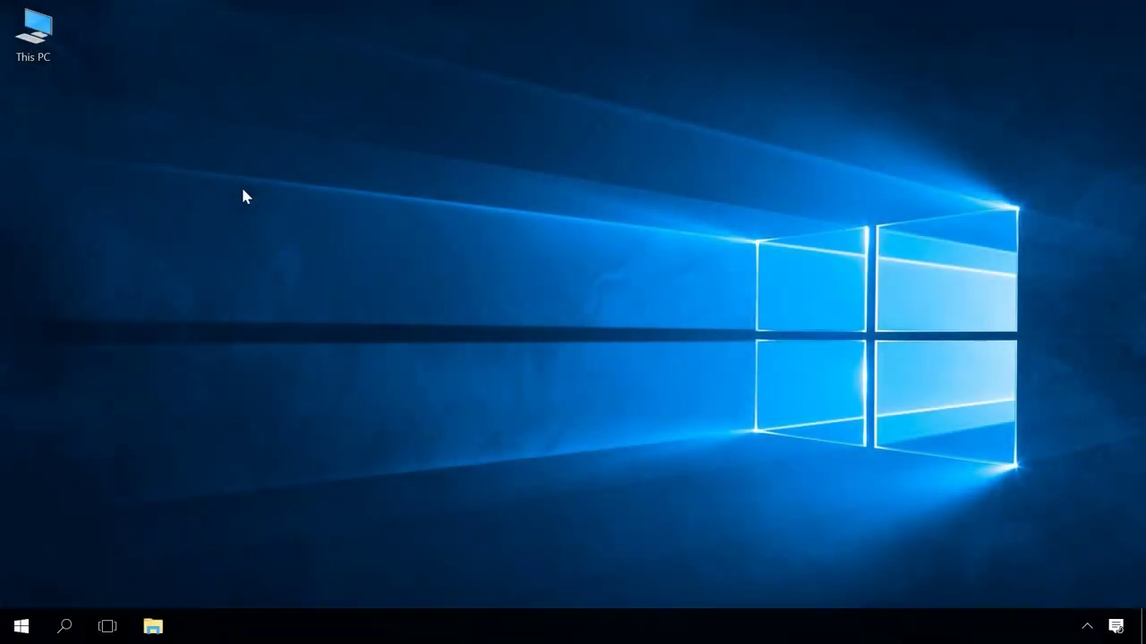
Step: Launch Computer Management via This PC's Manage command and switch to Disk Management
right_click(43, 34)
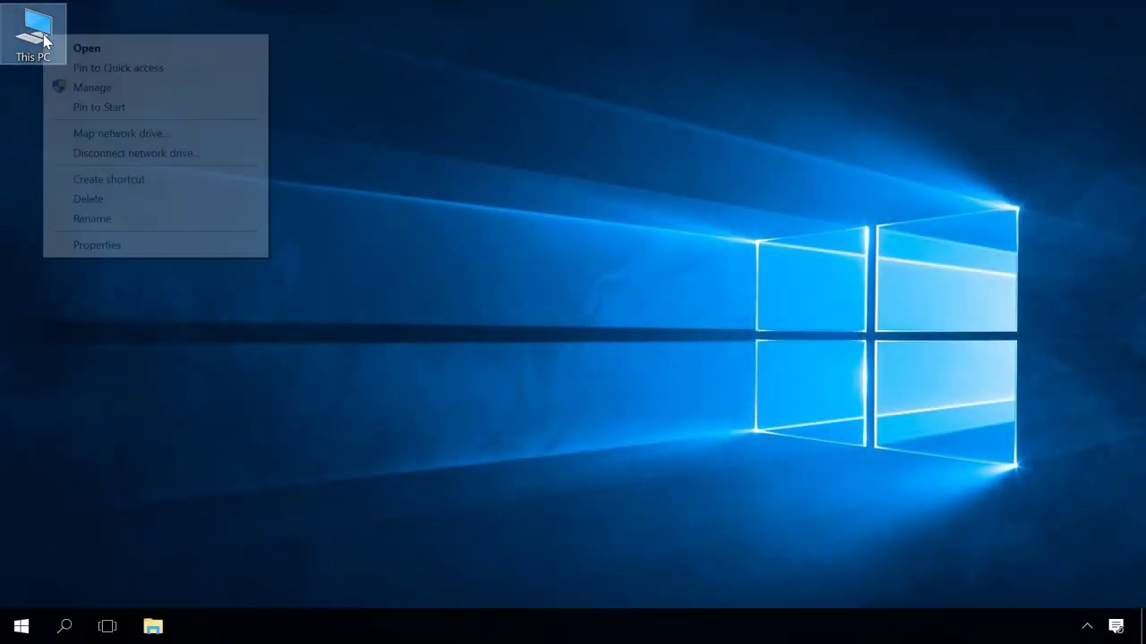
left_click(93, 88)
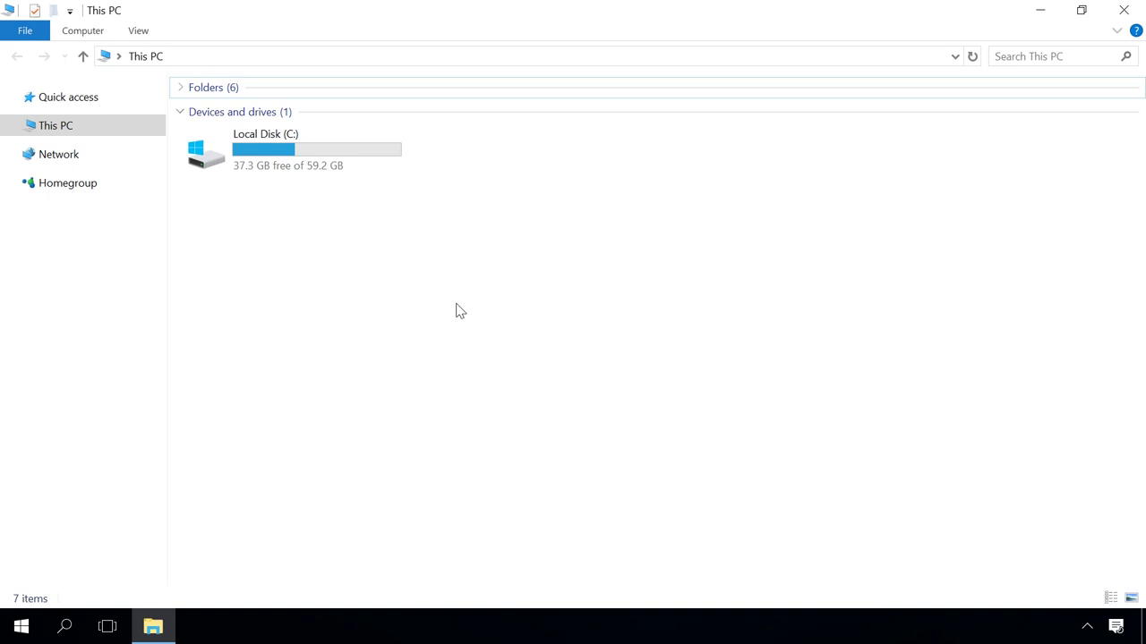
left_click(99, 34)
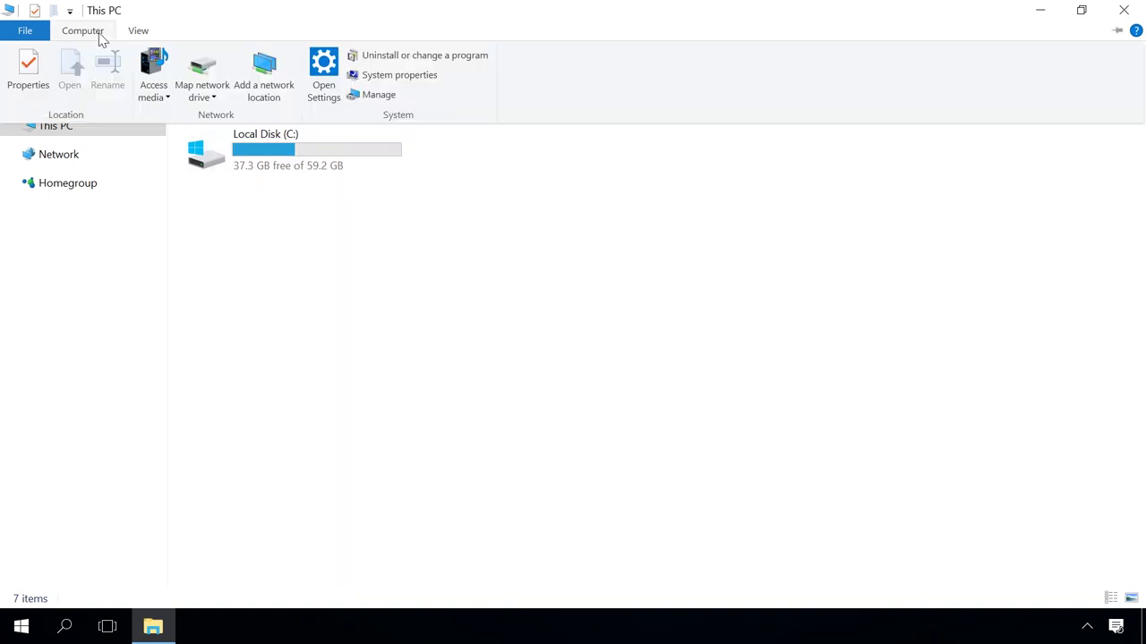
left_click(374, 95)
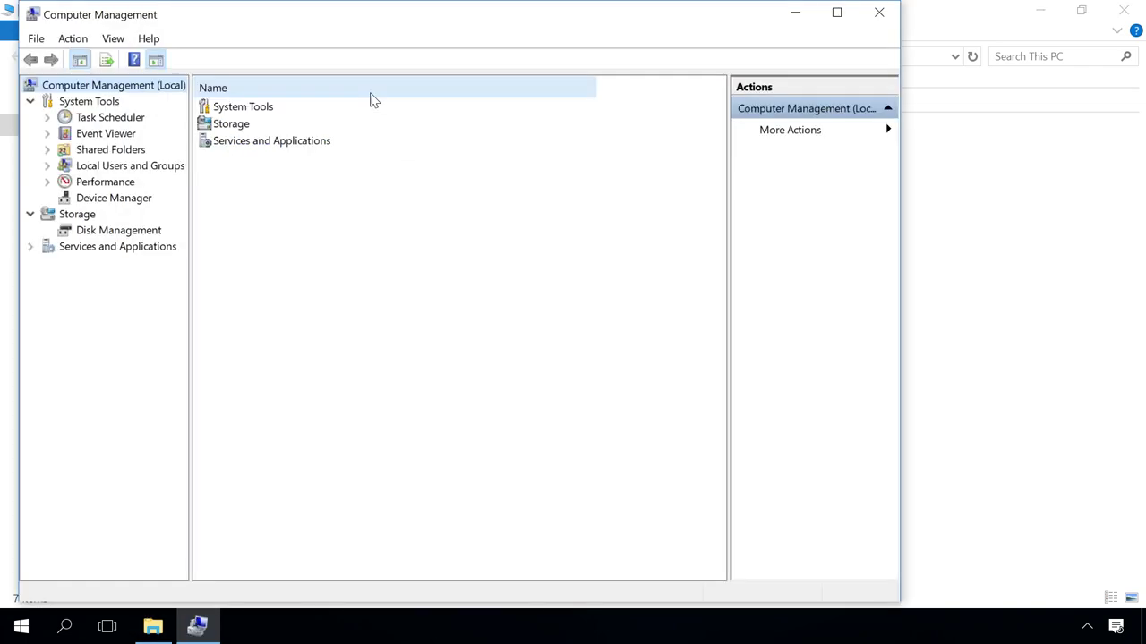
left_click(139, 233)
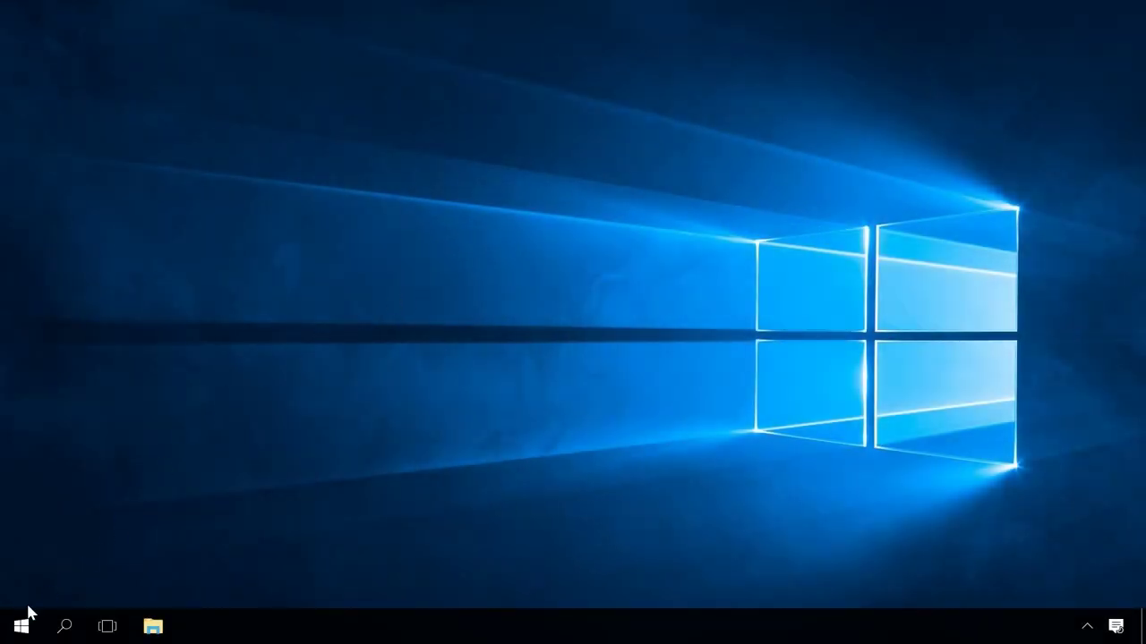
Step: Open Disk Management from the Start button's quick menu and select the C: partition
right_click(22, 621)
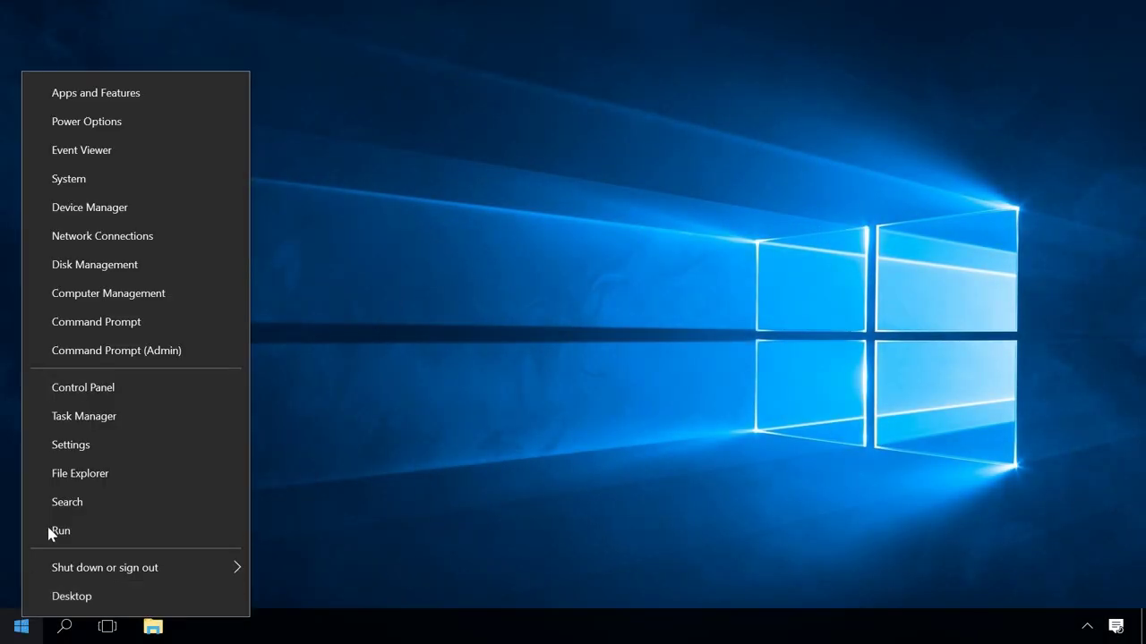
left_click(101, 273)
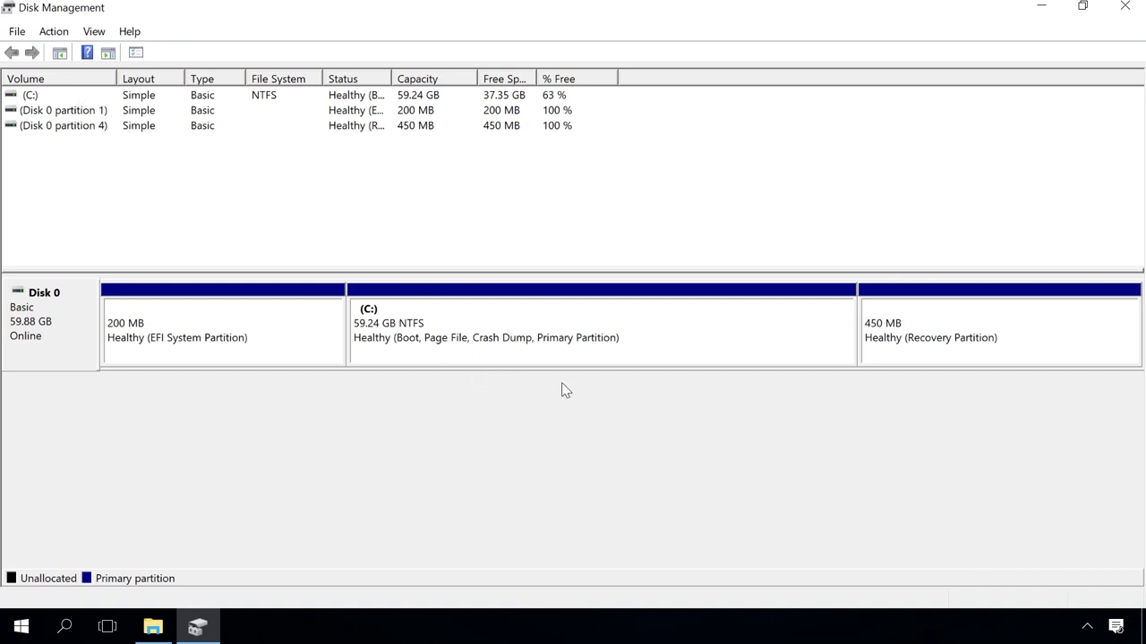
left_click(544, 318)
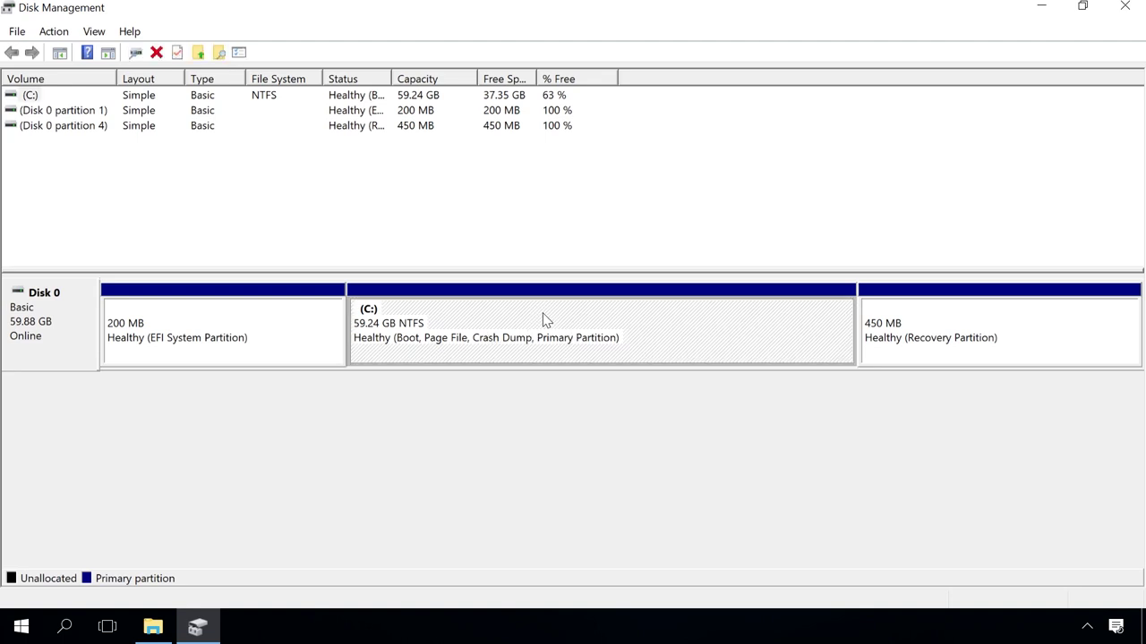
Step: Shrink the C: volume by 2000 MB, replacing the first-entered 40000
right_click(545, 319)
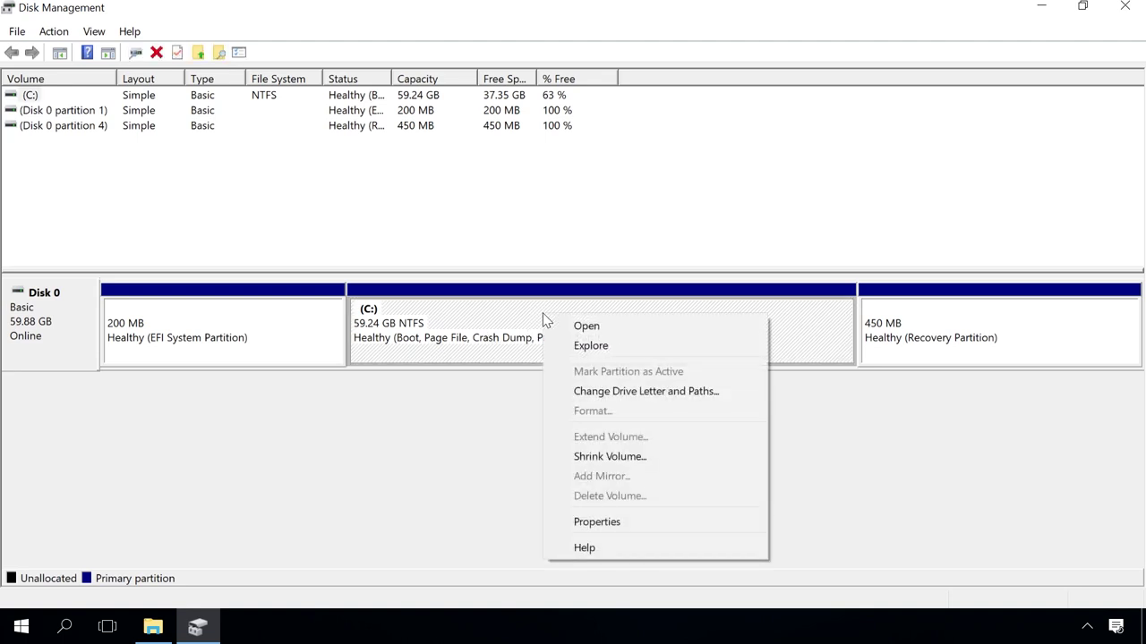
left_click(609, 457)
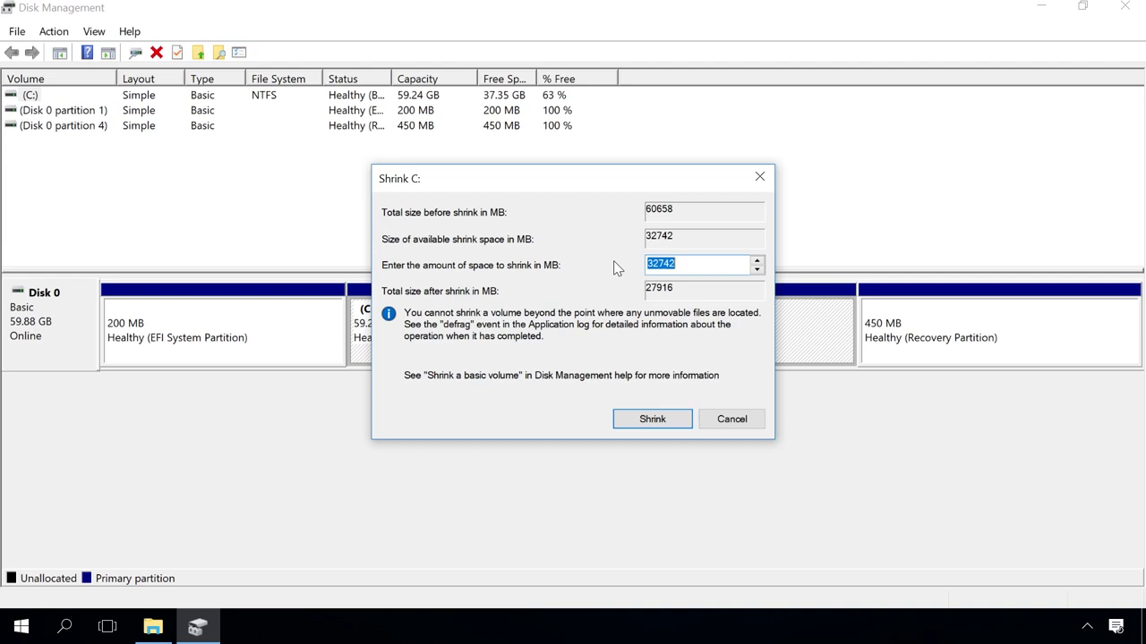
type("40000")
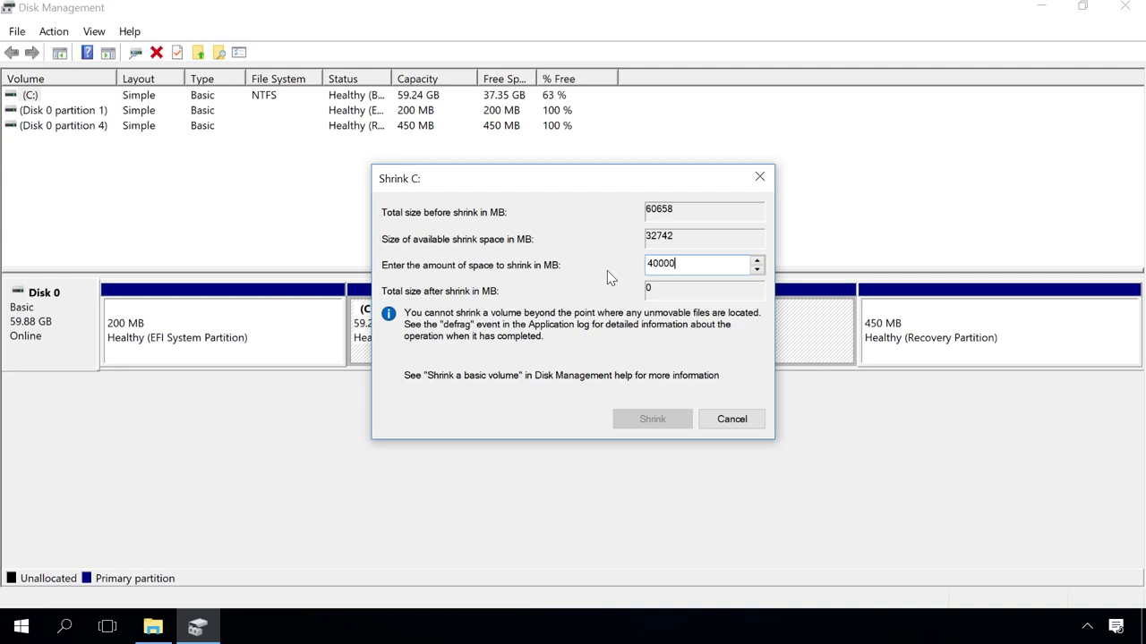
left_click_drag(685, 263, 535, 253)
type("2000")
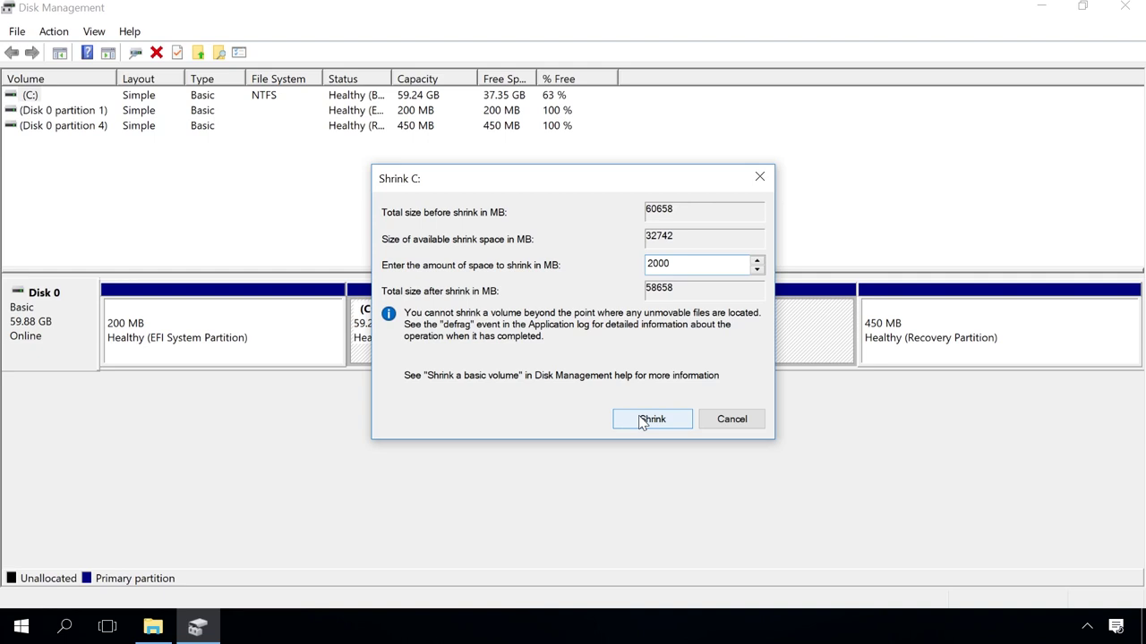
left_click(641, 421)
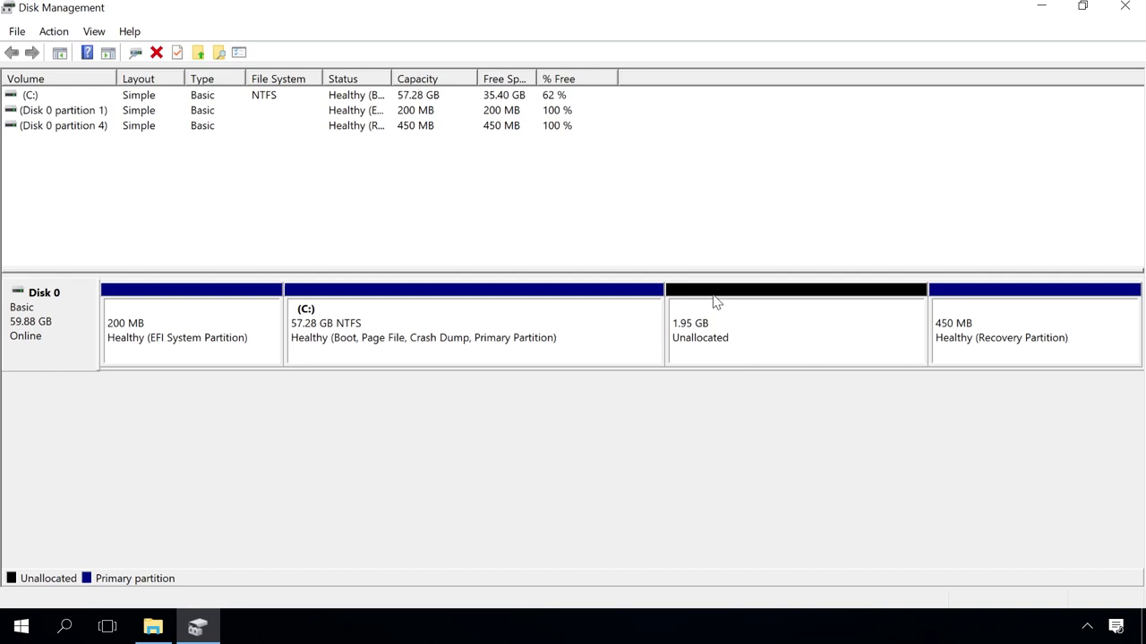
Step: Create a 1999 MB simple volume on the unallocated space with letter D and NTFS quick format
left_click(767, 331)
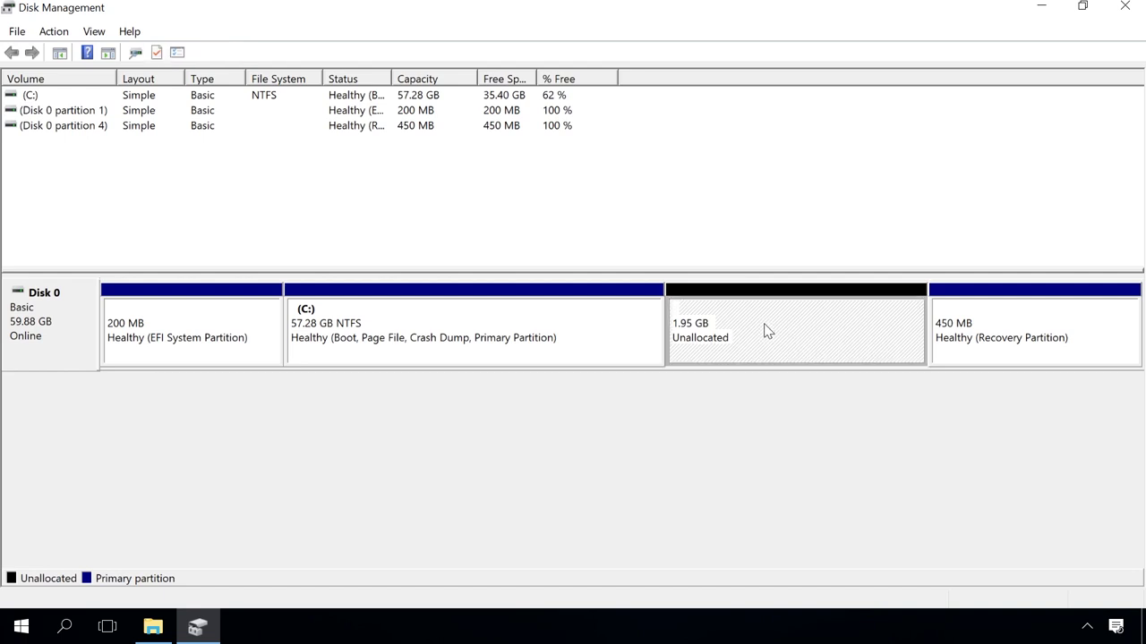
right_click(767, 331)
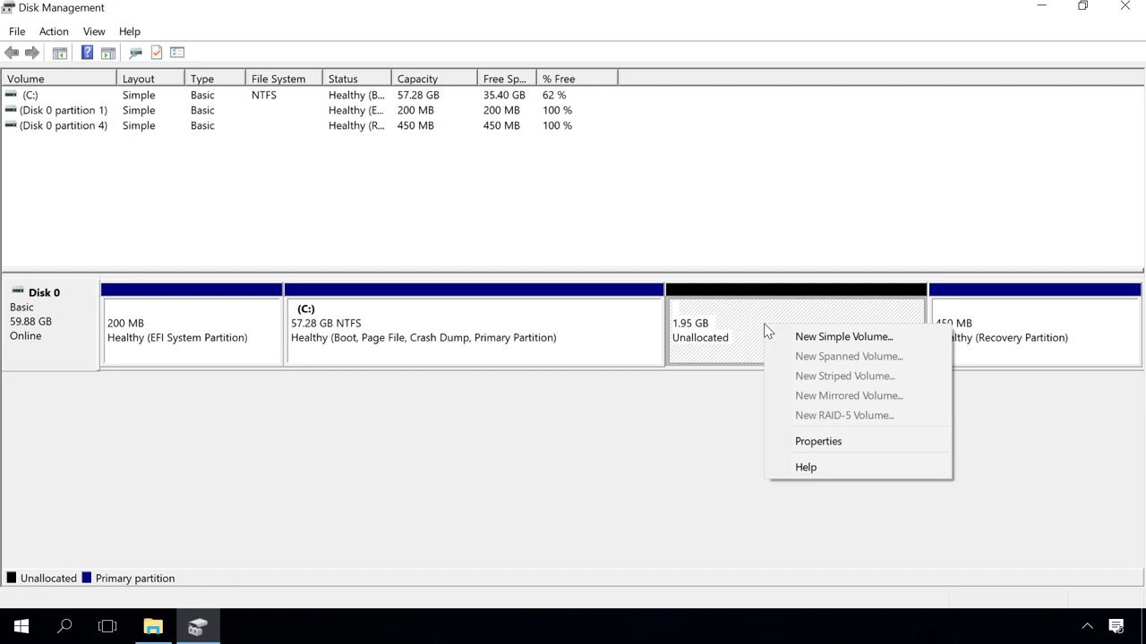
left_click(823, 339)
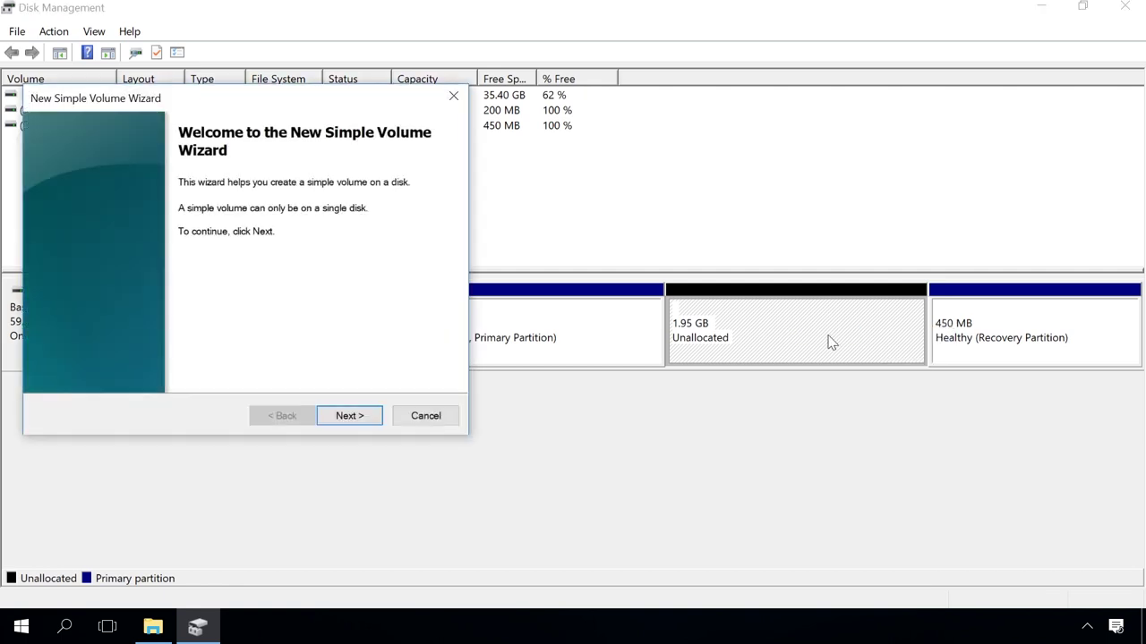
left_click(349, 416)
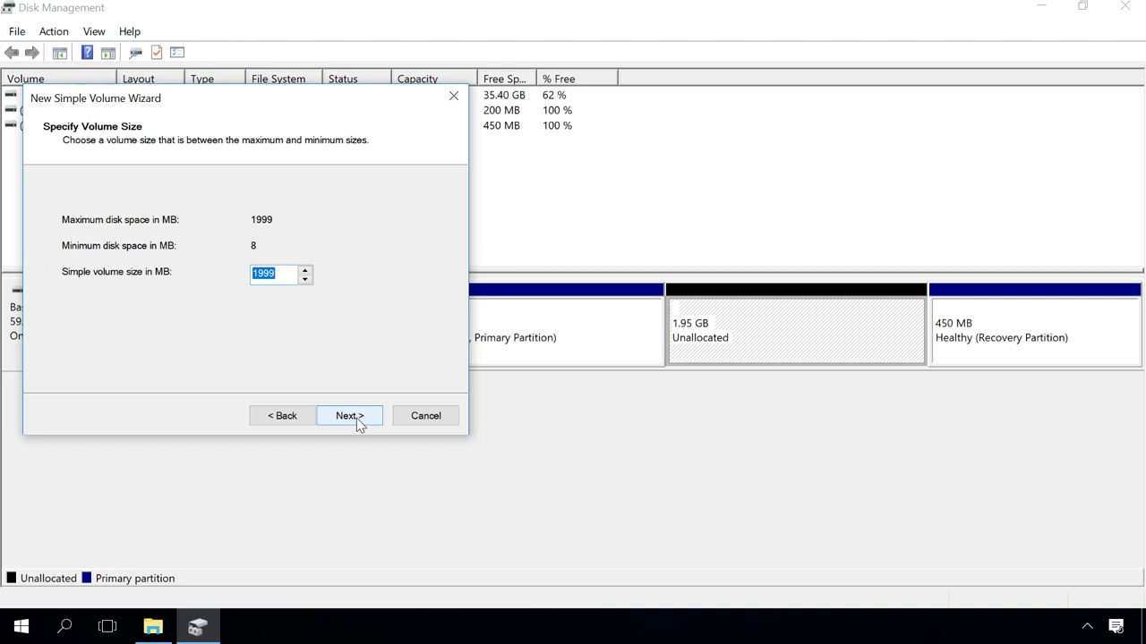
left_click(348, 416)
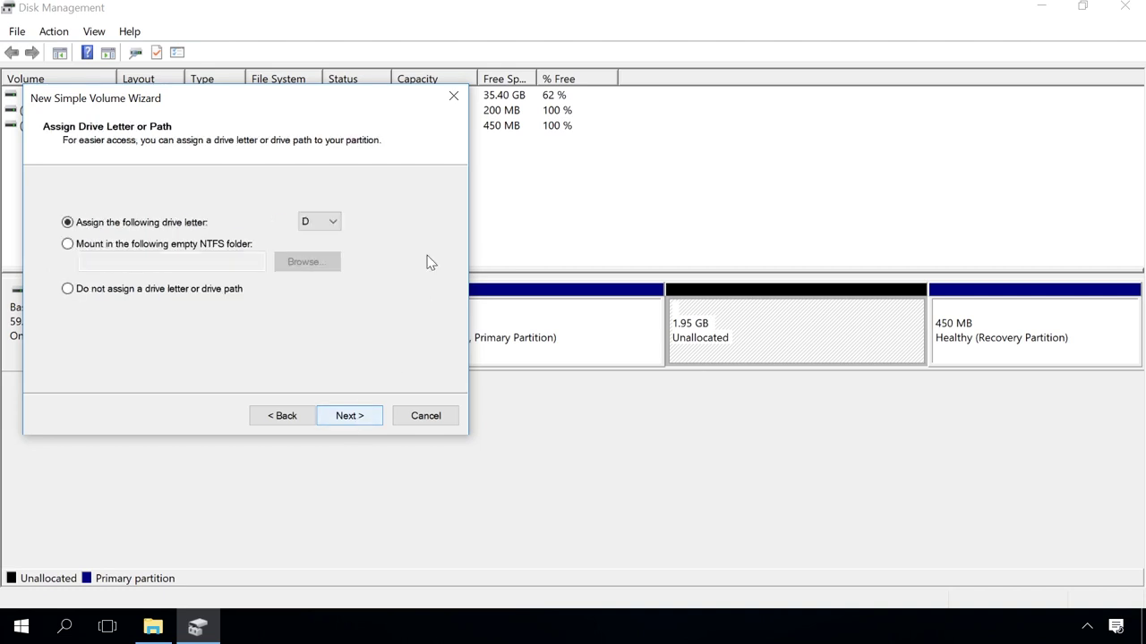
left_click(350, 417)
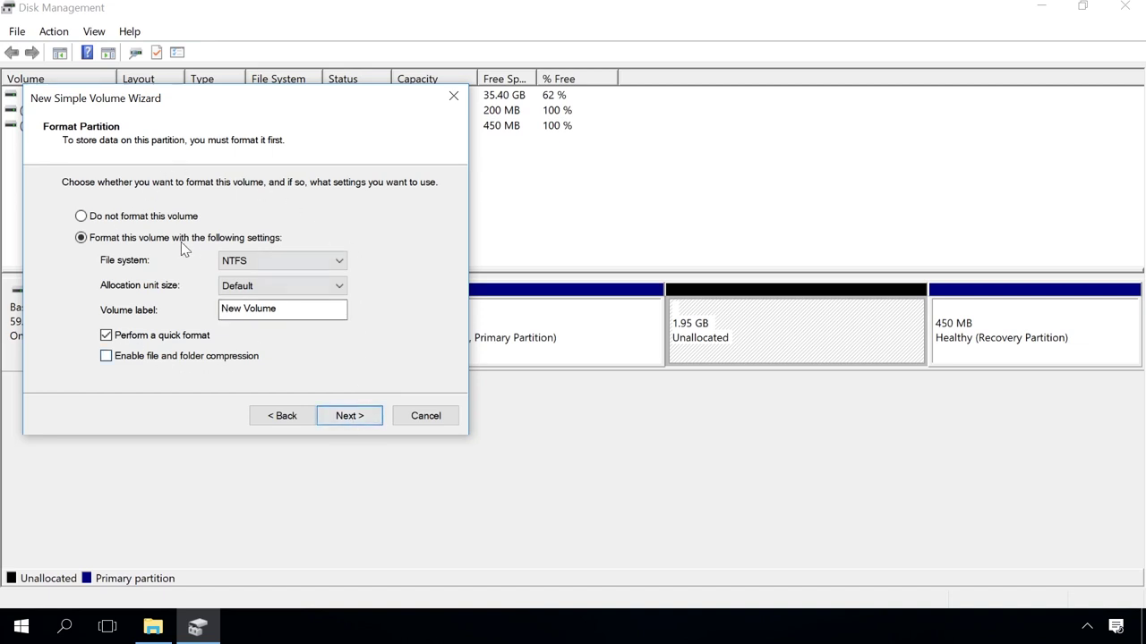
left_click(334, 418)
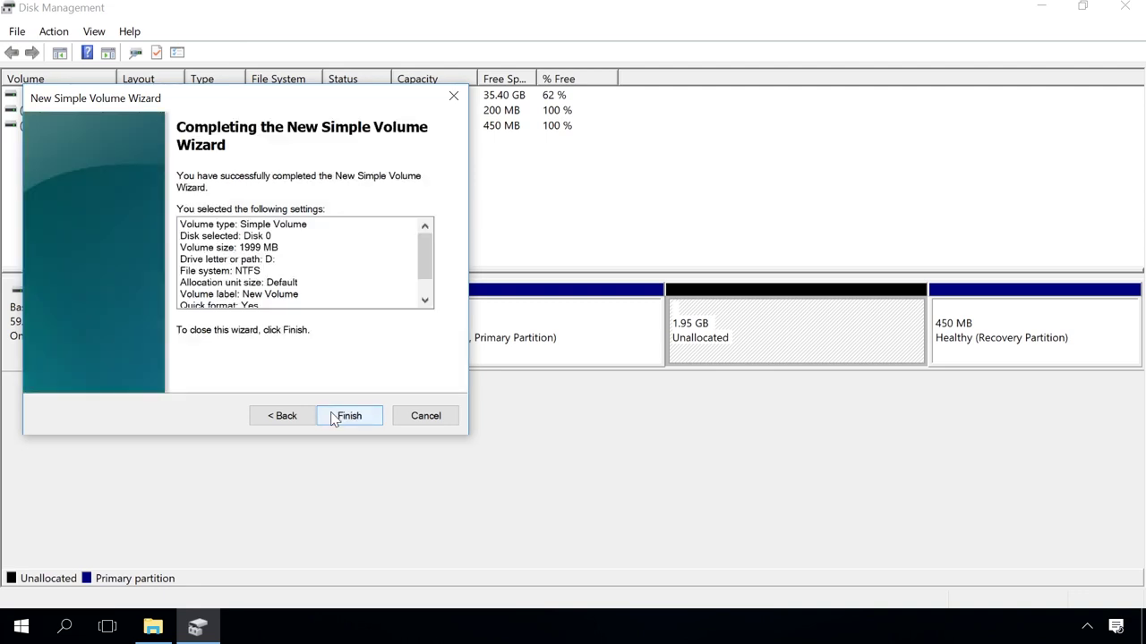
left_click(348, 416)
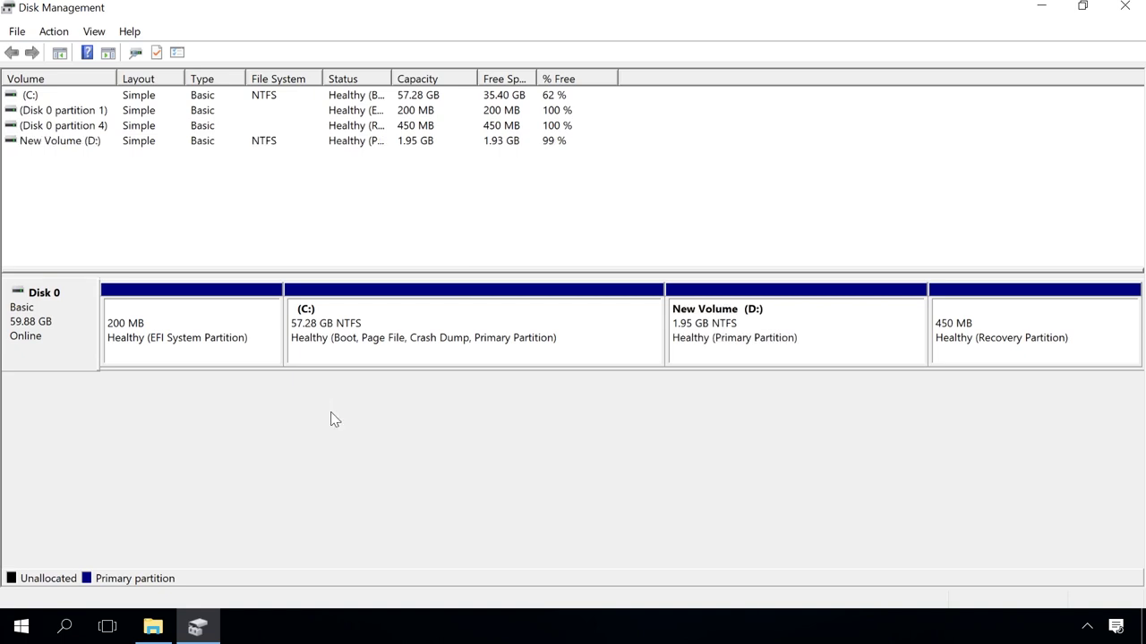
Step: Open This PC in File Explorer and select the New Volume (D:) drive
left_click(154, 627)
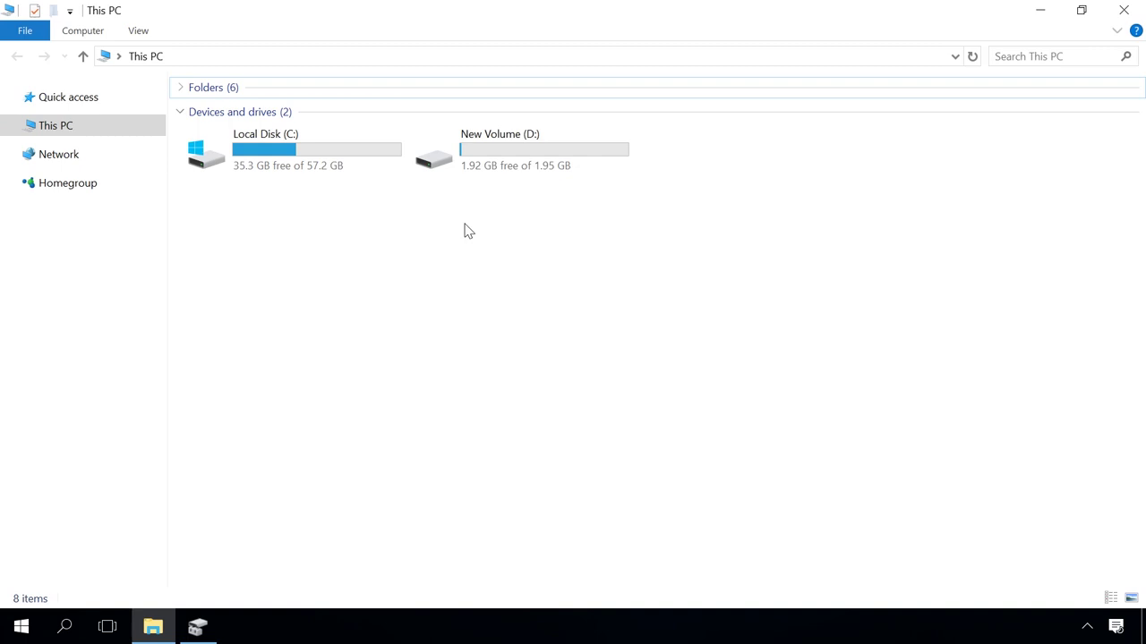
left_click(470, 165)
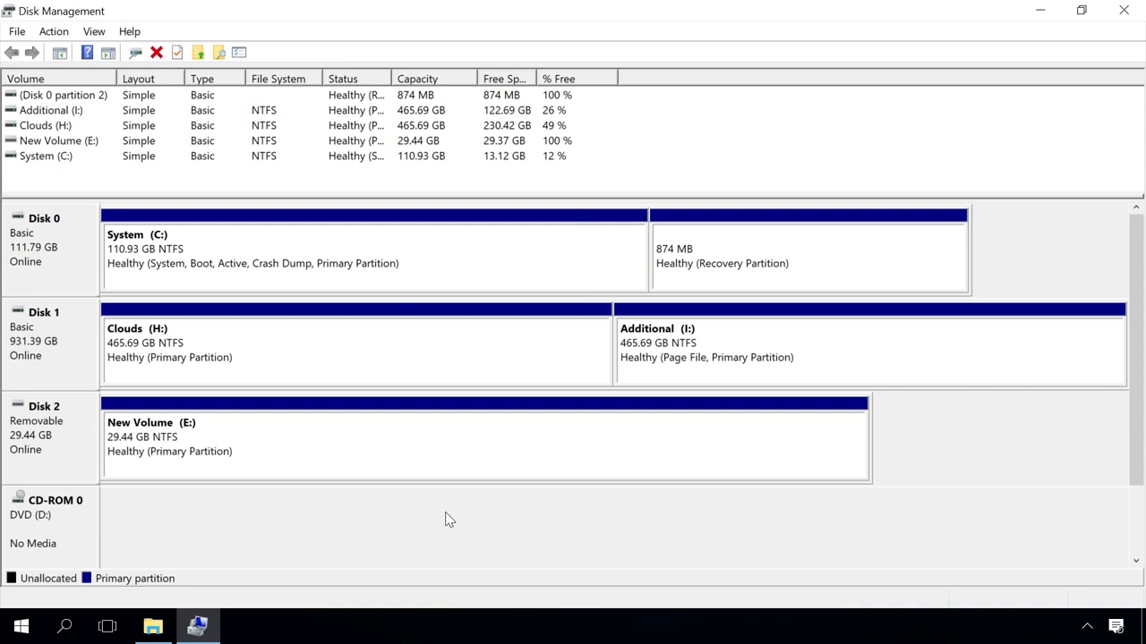
Step: Shrink New Volume (E:) on Disk 2 by 3000 MB, then select the freed 2.93 GB unallocated space
left_click(416, 423)
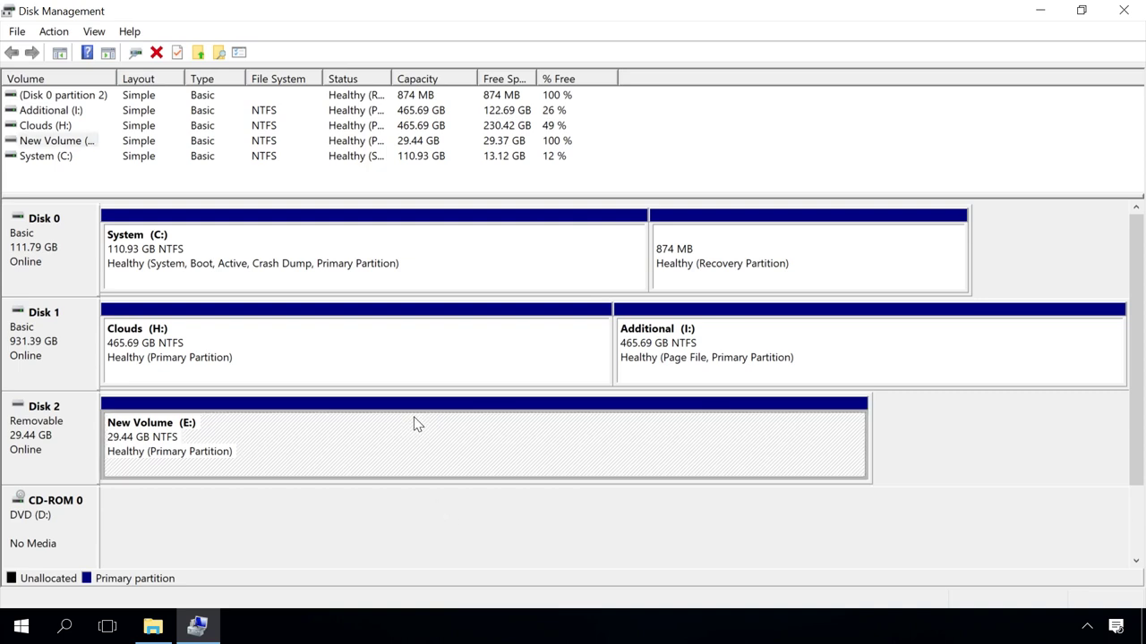
right_click(417, 422)
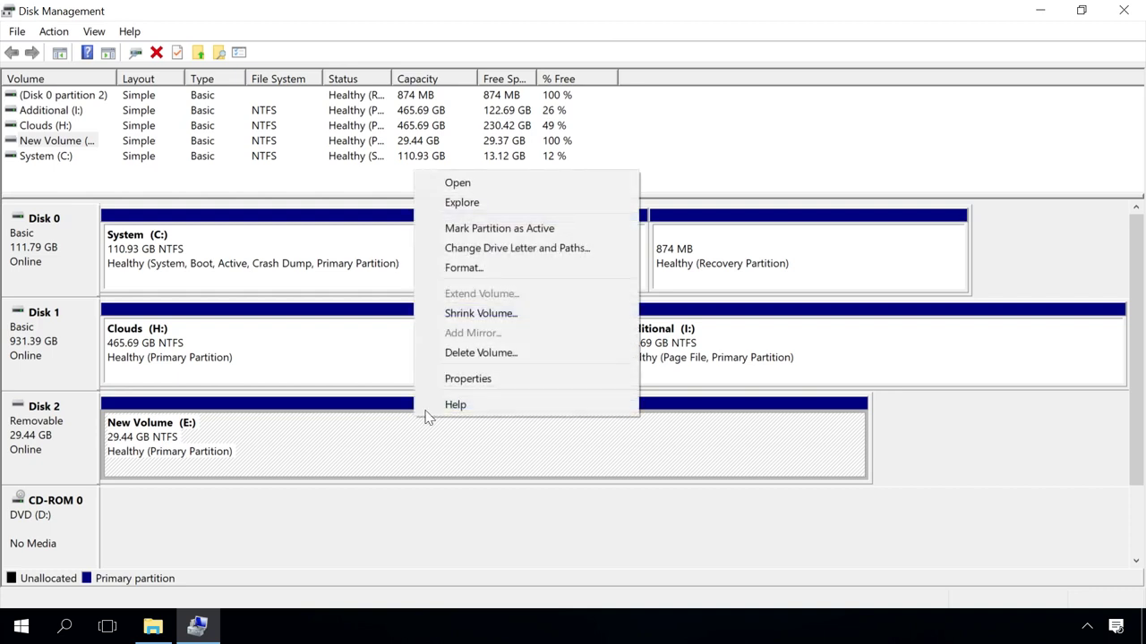
left_click(481, 313)
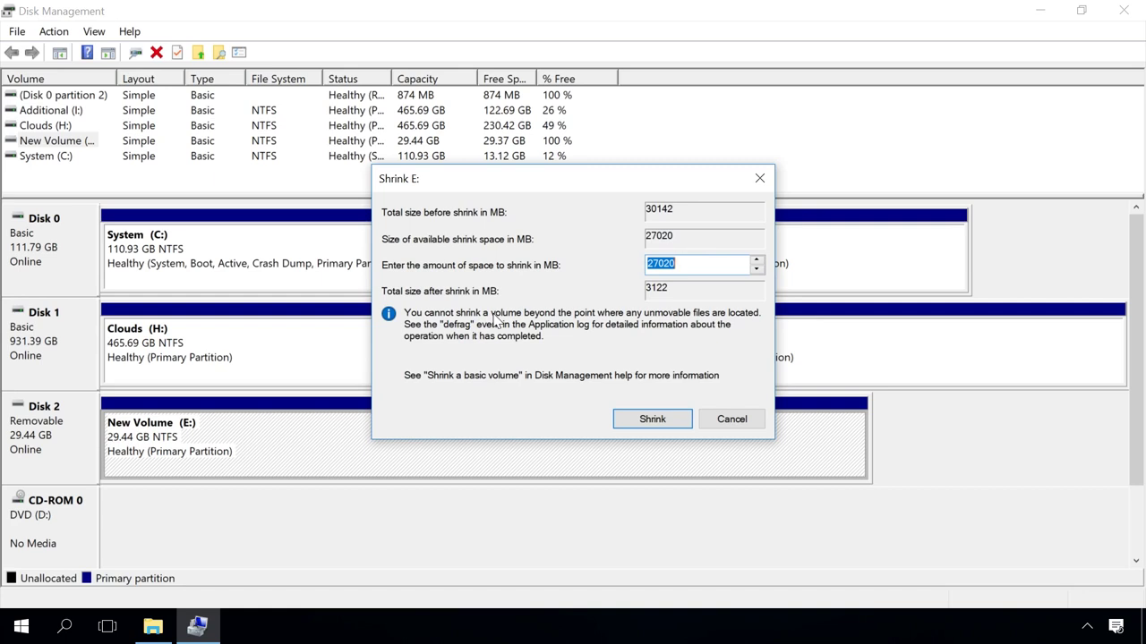
type("3000")
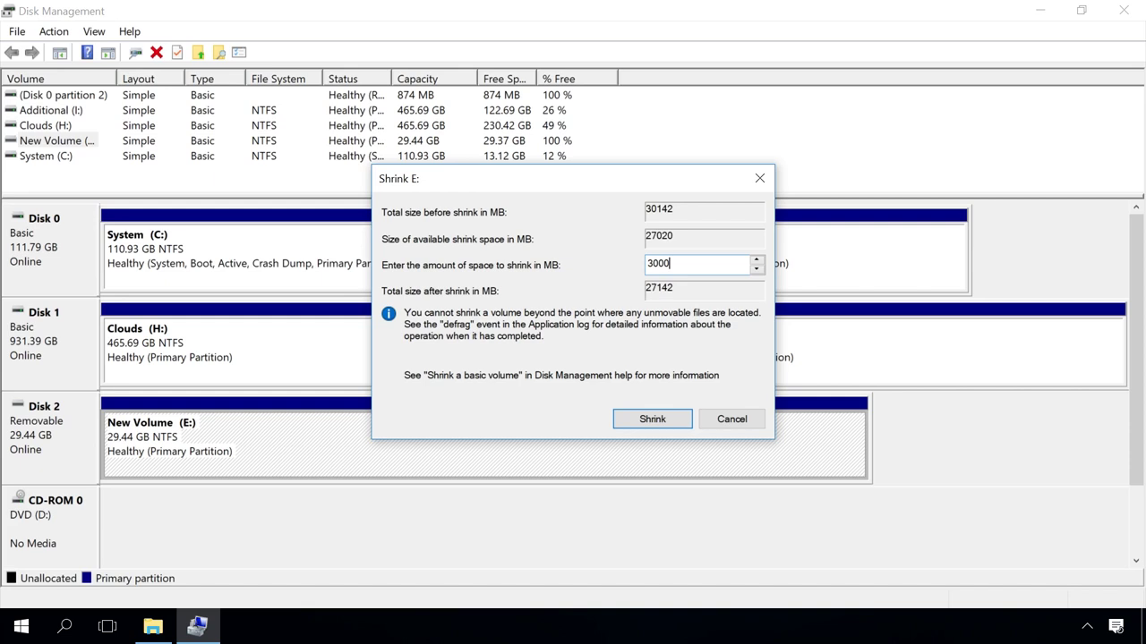
left_click(673, 420)
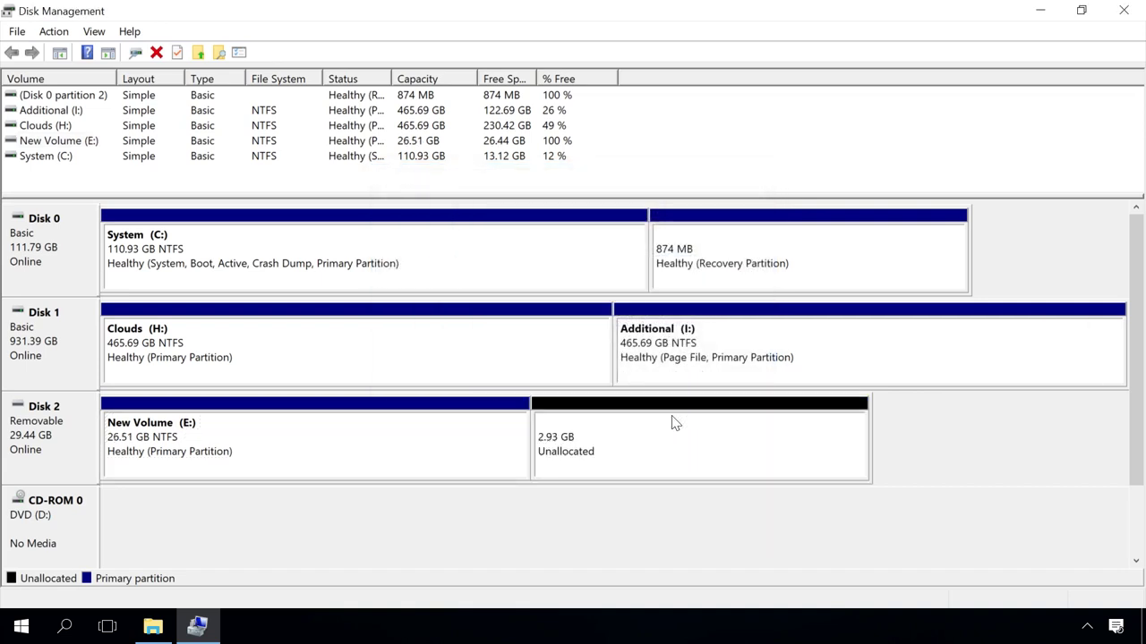
left_click(674, 422)
right_click(673, 422)
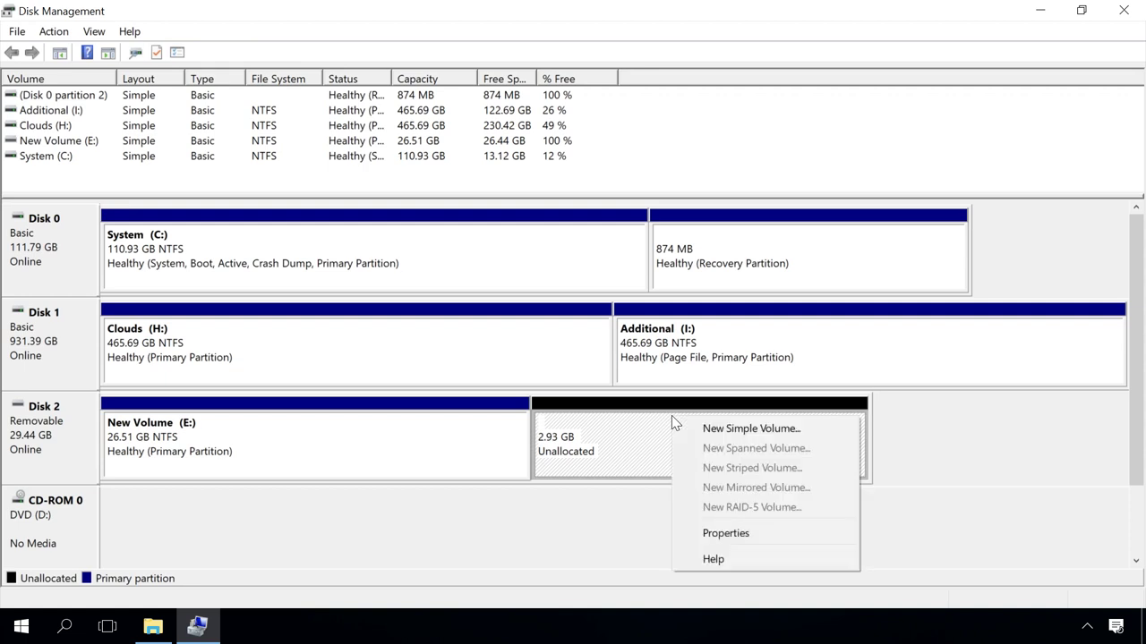
Step: Create a 3000 MB NTFS simple volume F: in Disk 2's unallocated space, with quick format off
left_click(733, 429)
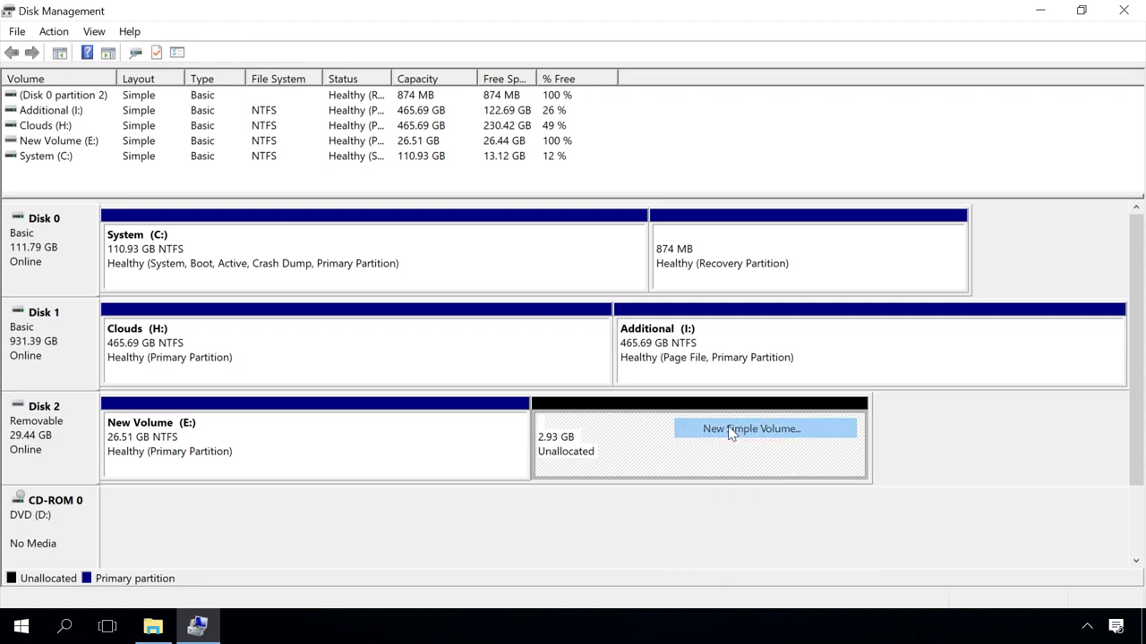
left_click(337, 422)
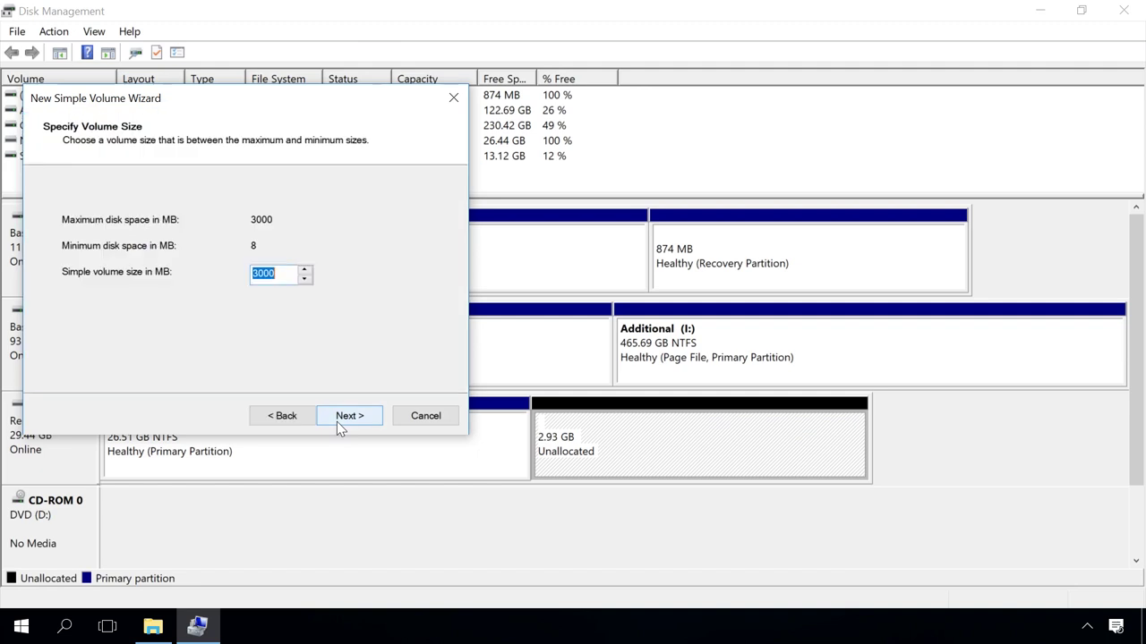
left_click(336, 422)
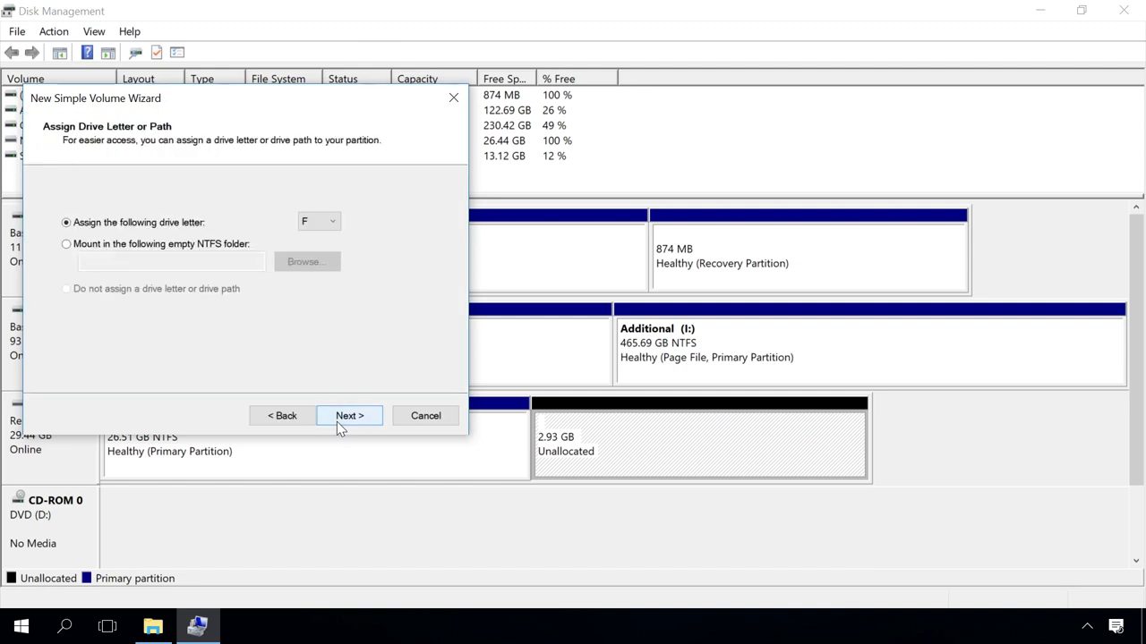
left_click(337, 421)
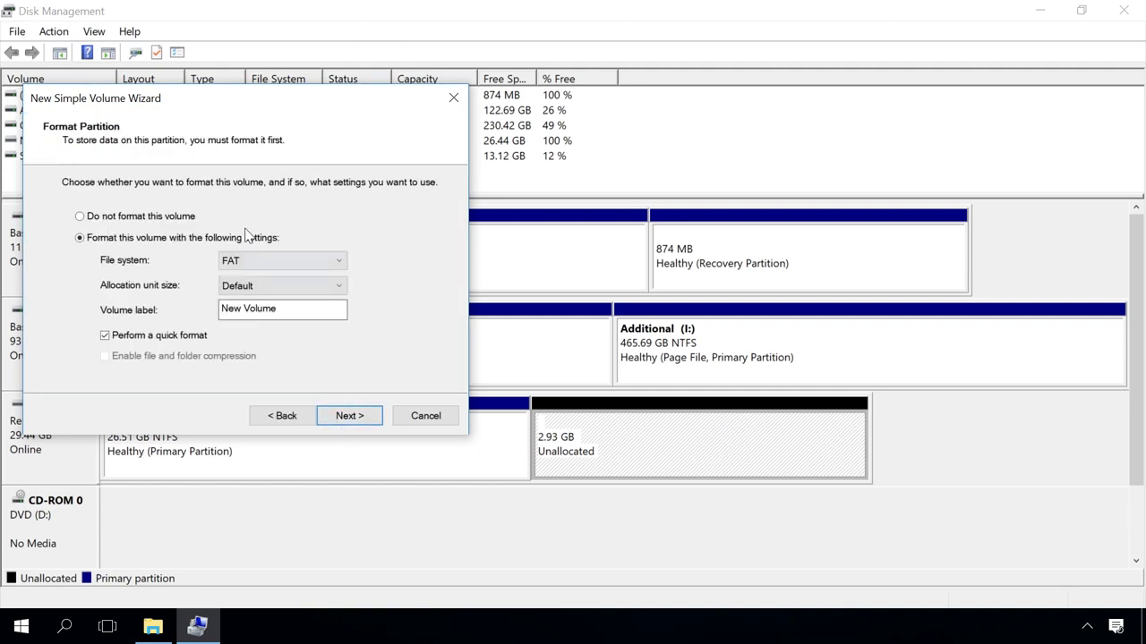
left_click(246, 260)
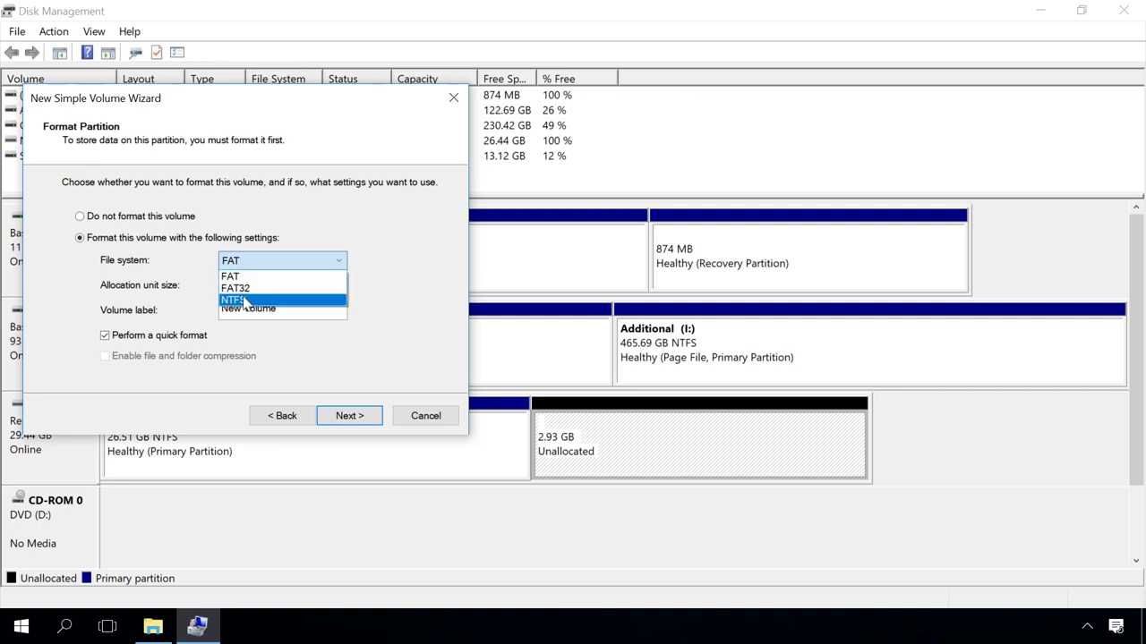
left_click(244, 300)
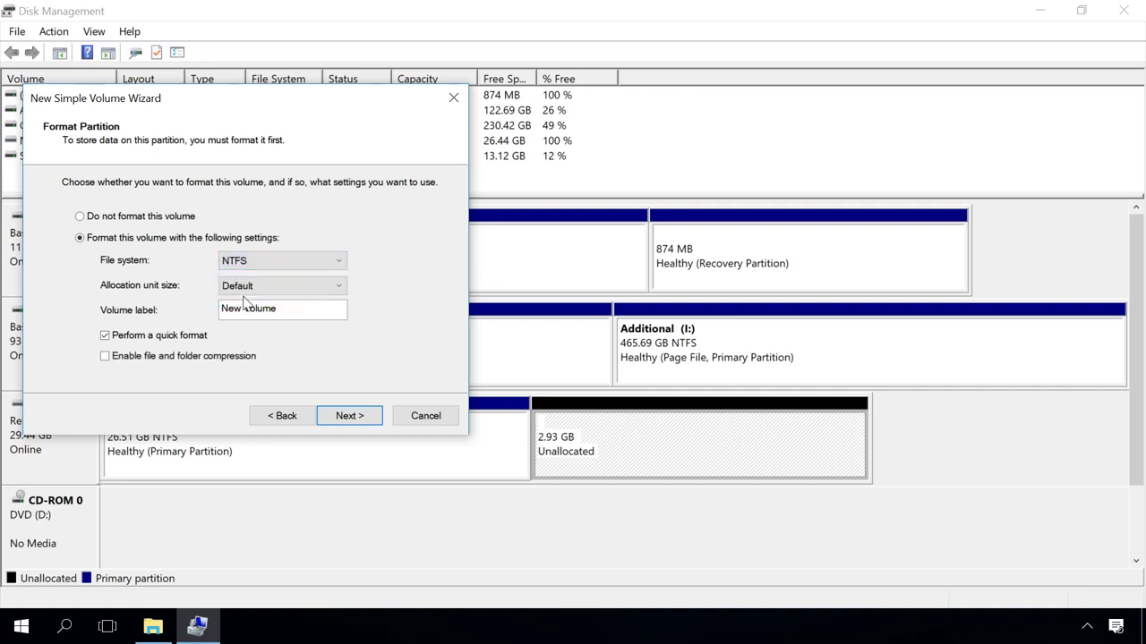
left_click(162, 337)
left_click(350, 418)
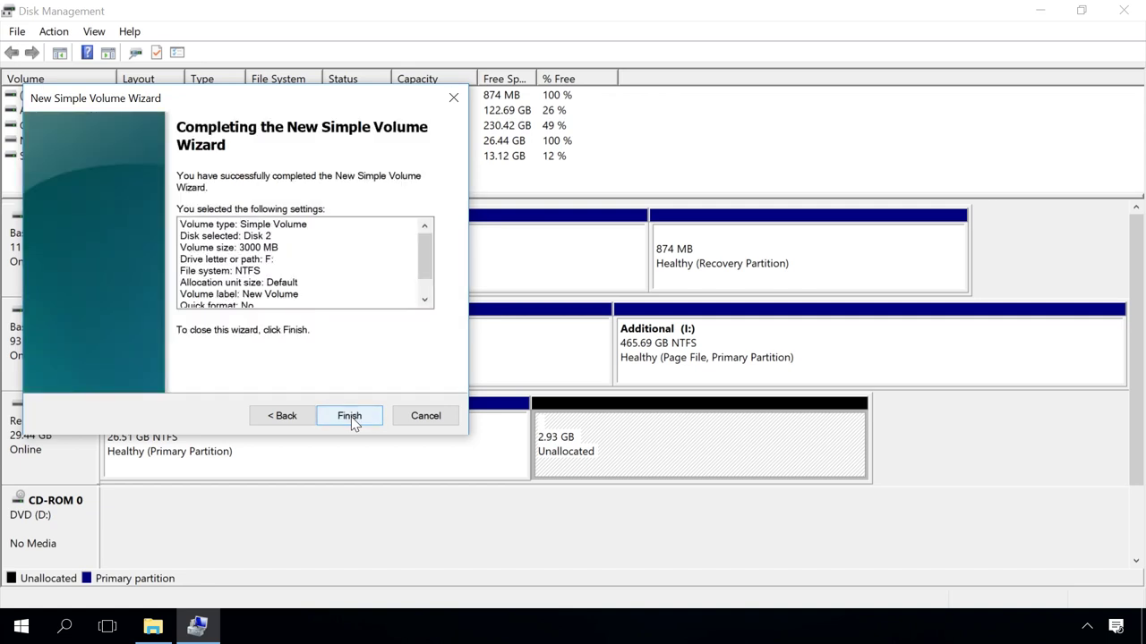
left_click(349, 416)
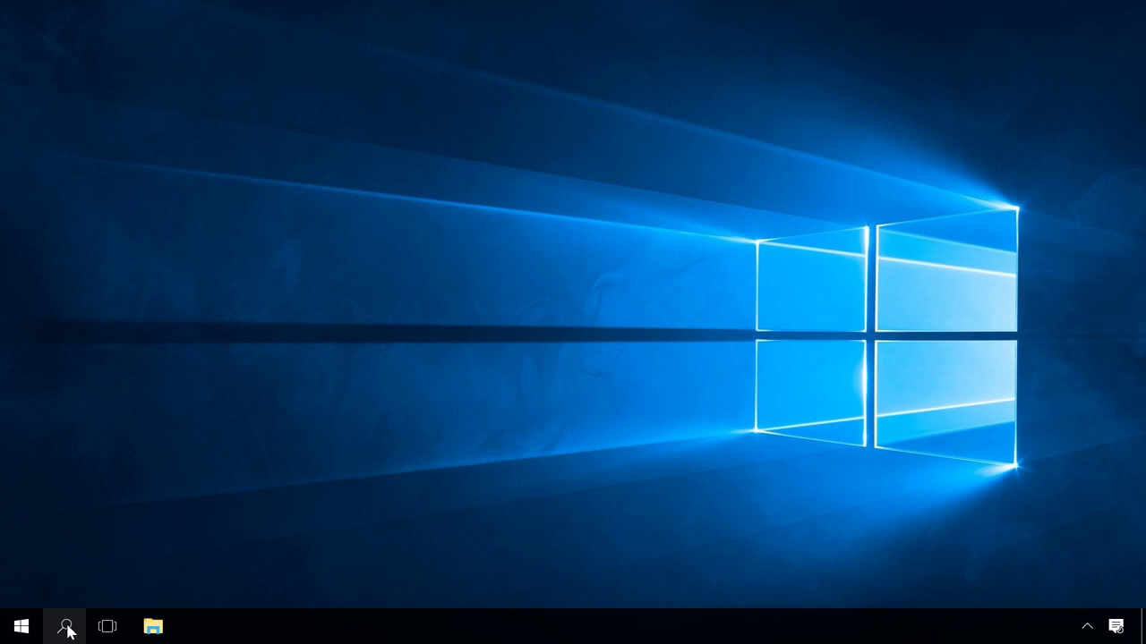
Step: Launch Command Prompt as administrator and maximize its window
left_click(66, 626)
type("cmd")
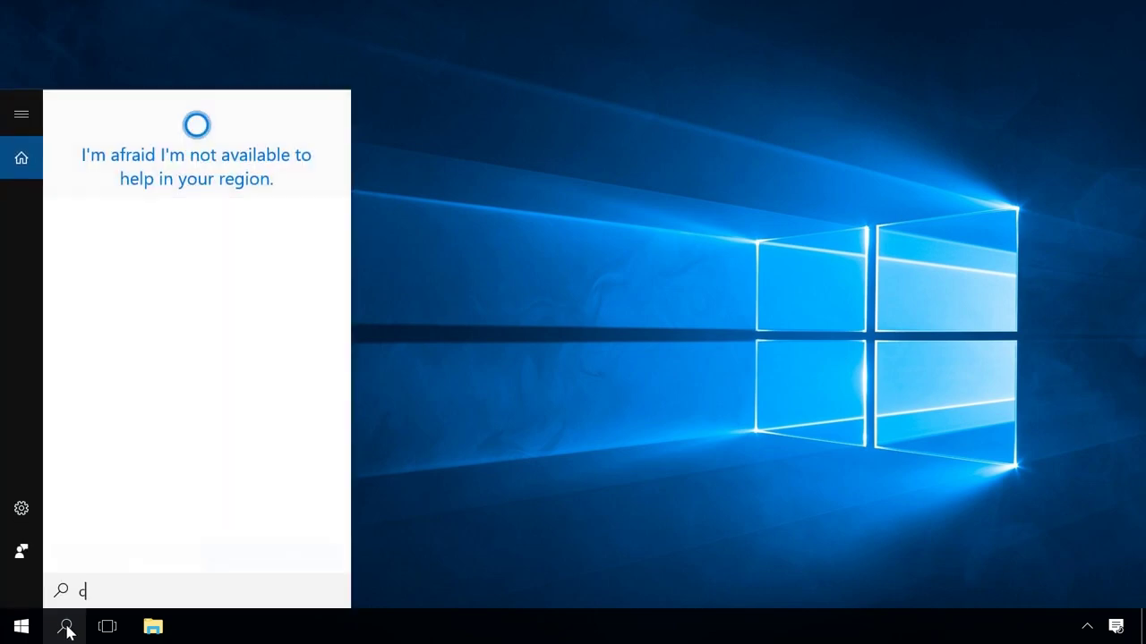
right_click(197, 203)
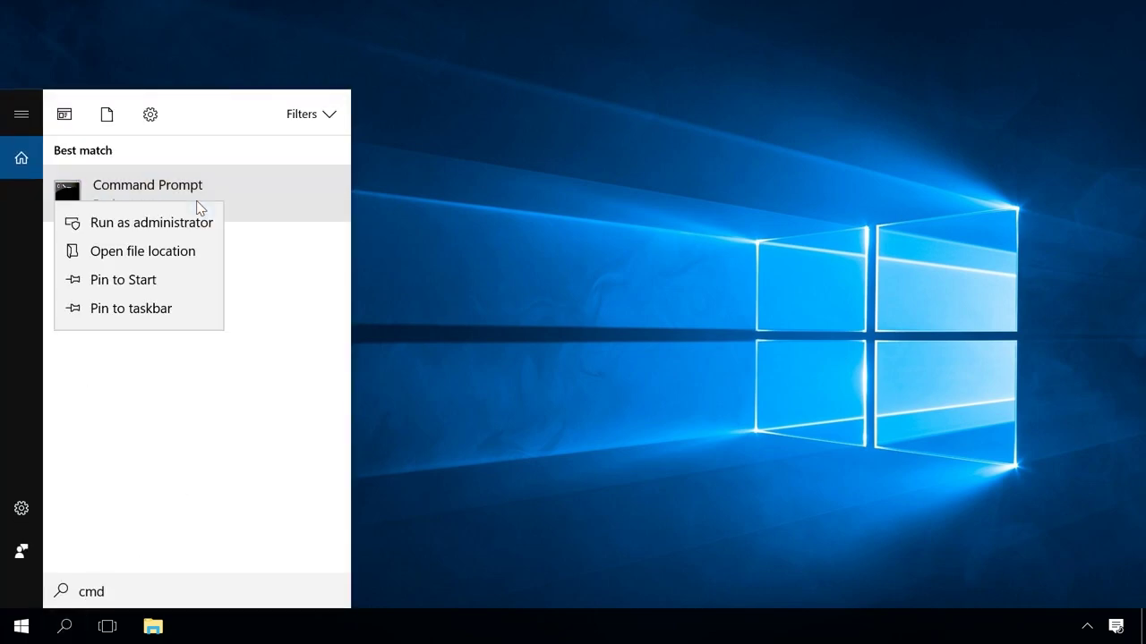
left_click(177, 225)
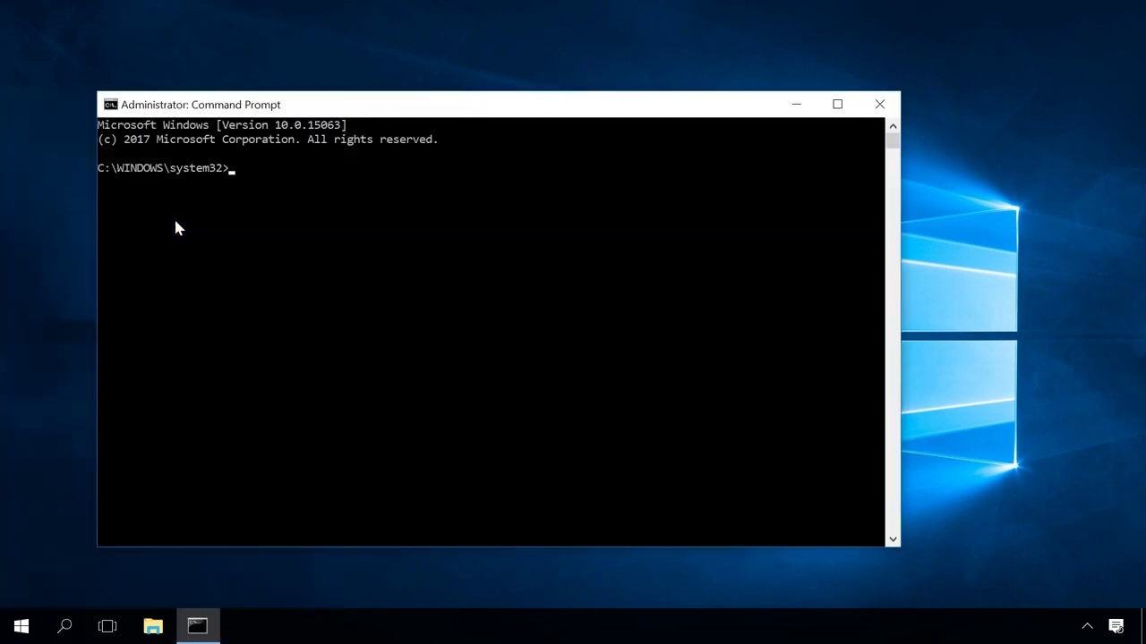
left_click_drag(432, 101, 432, 12)
Step: In diskpart, list volumes, select volume 4 and shrink it by 3000 MB
type("diskpart")
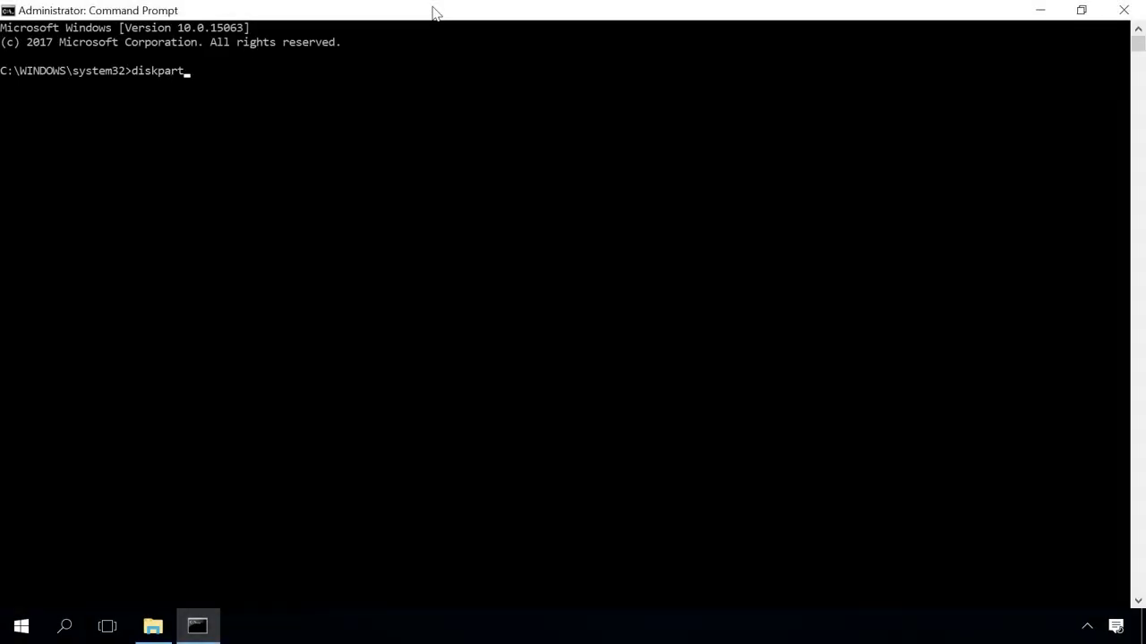
key("Return")
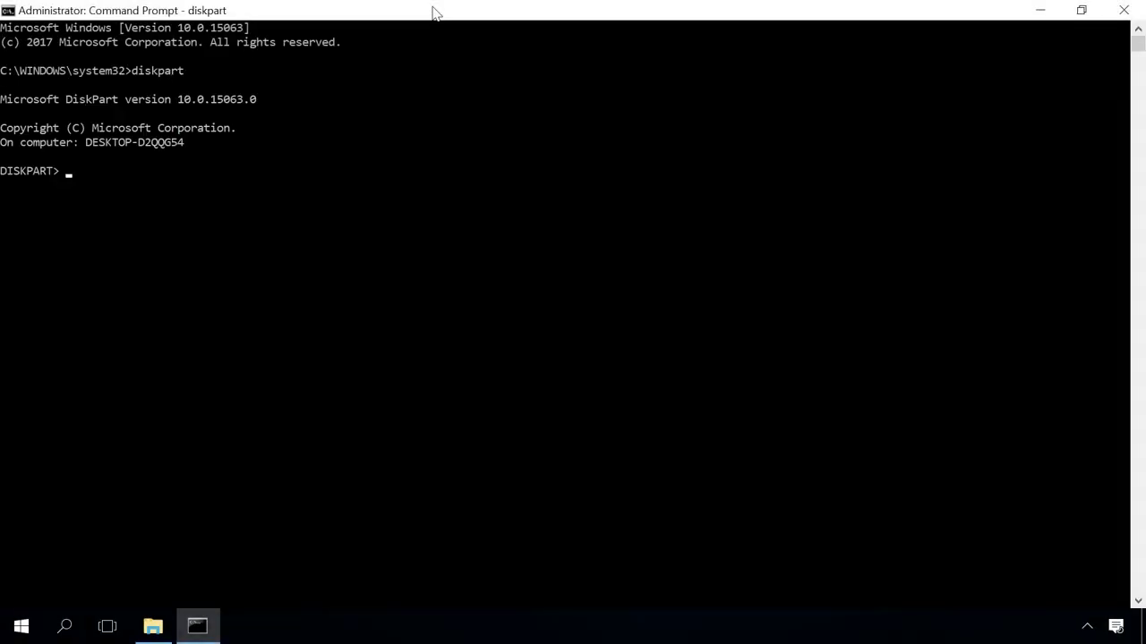
type("list volume")
key("Return")
type("sel")
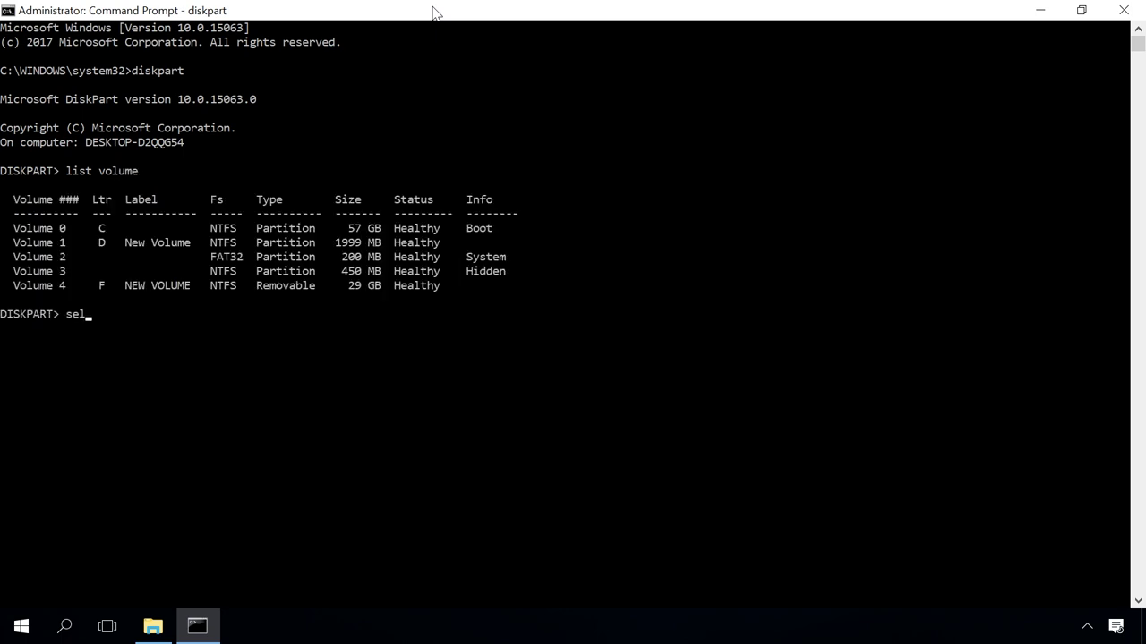
type("ect volume 4")
key("Return")
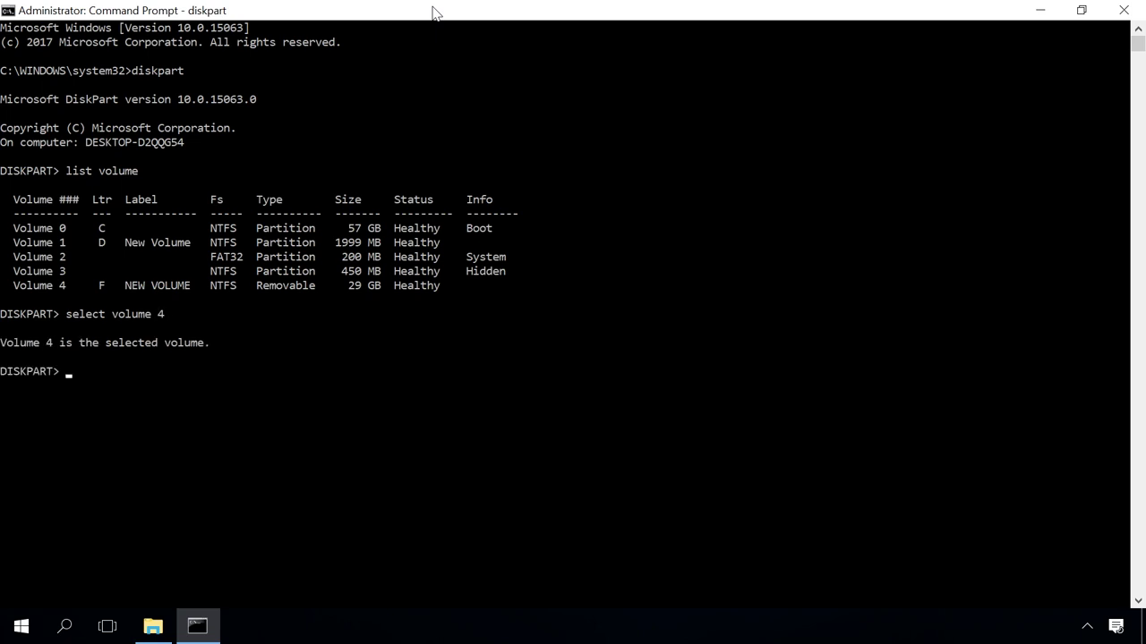
type("shrink desired=3000")
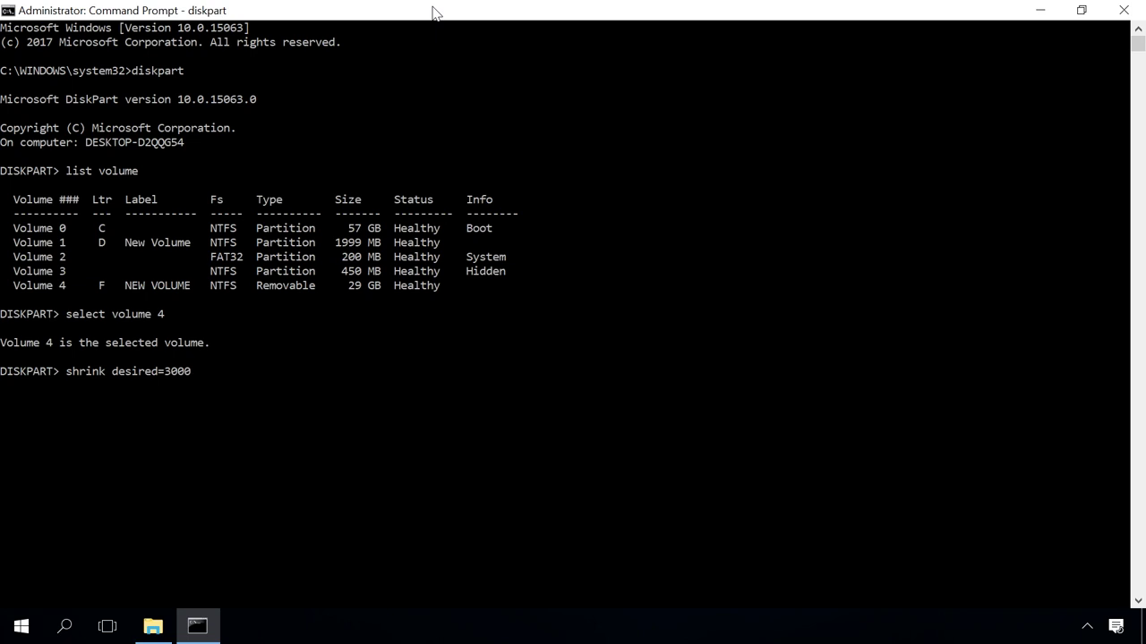
key("Return")
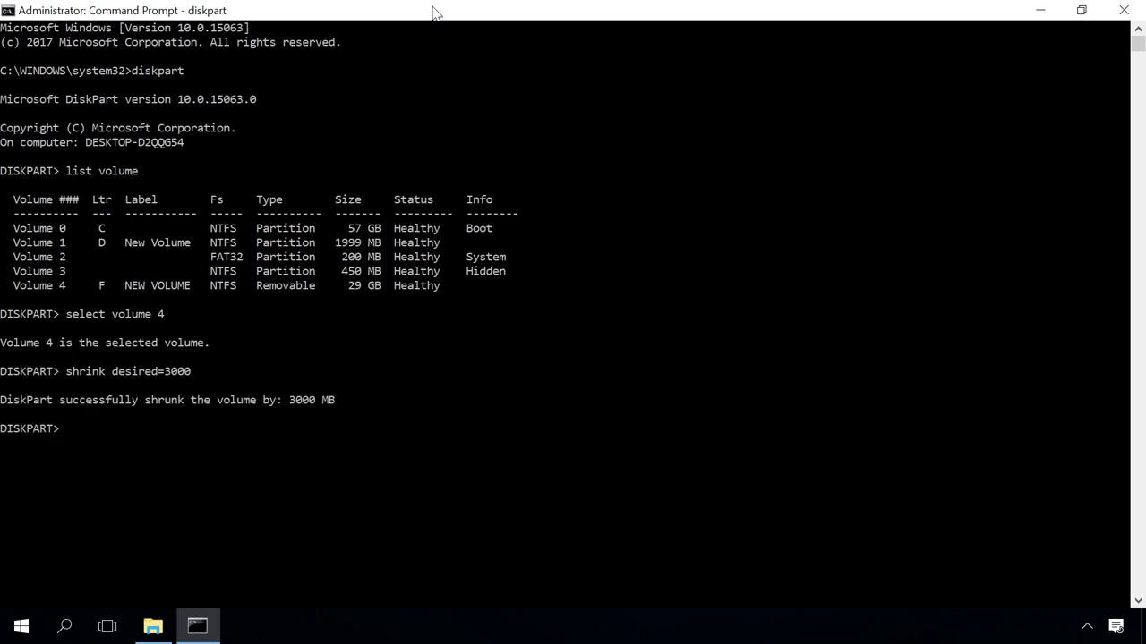
Step: Create a primary partition in the freed space, quick-format it NTFS, and begin the assign command
type("create partition primary")
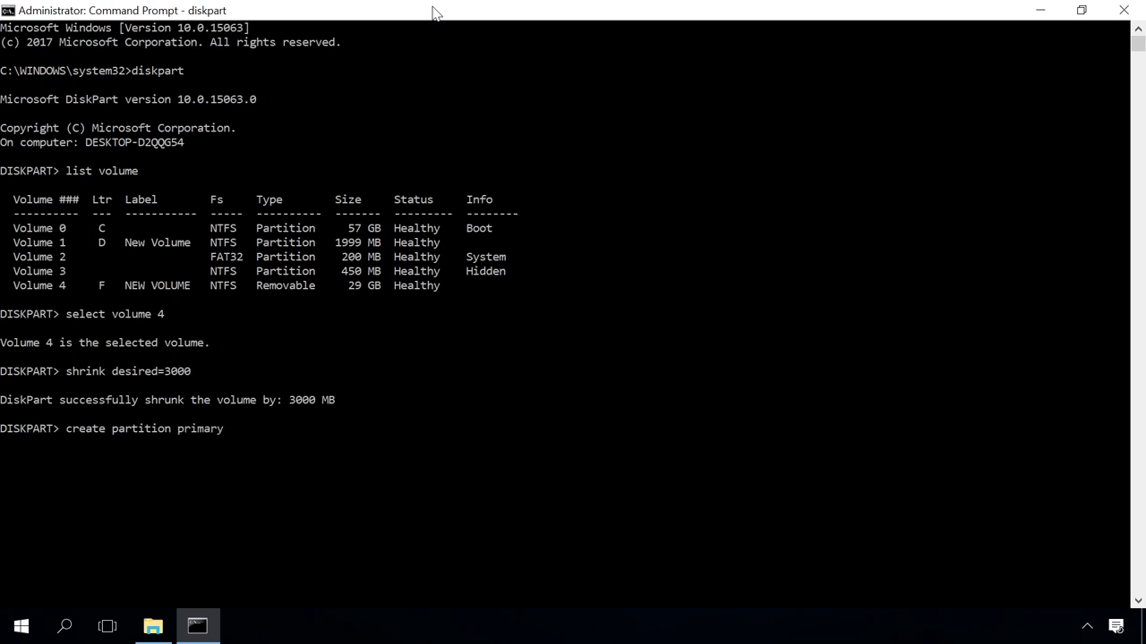
key("Return")
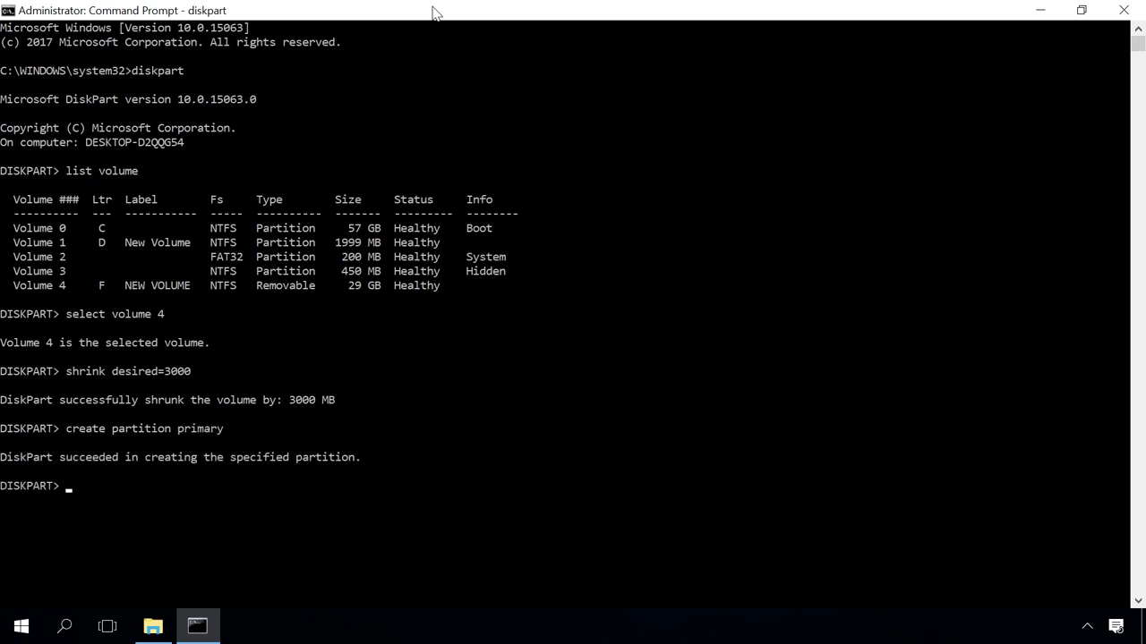
type("format fs-")
key("BackSpace")
type("=ntfs quick")
key("Return")
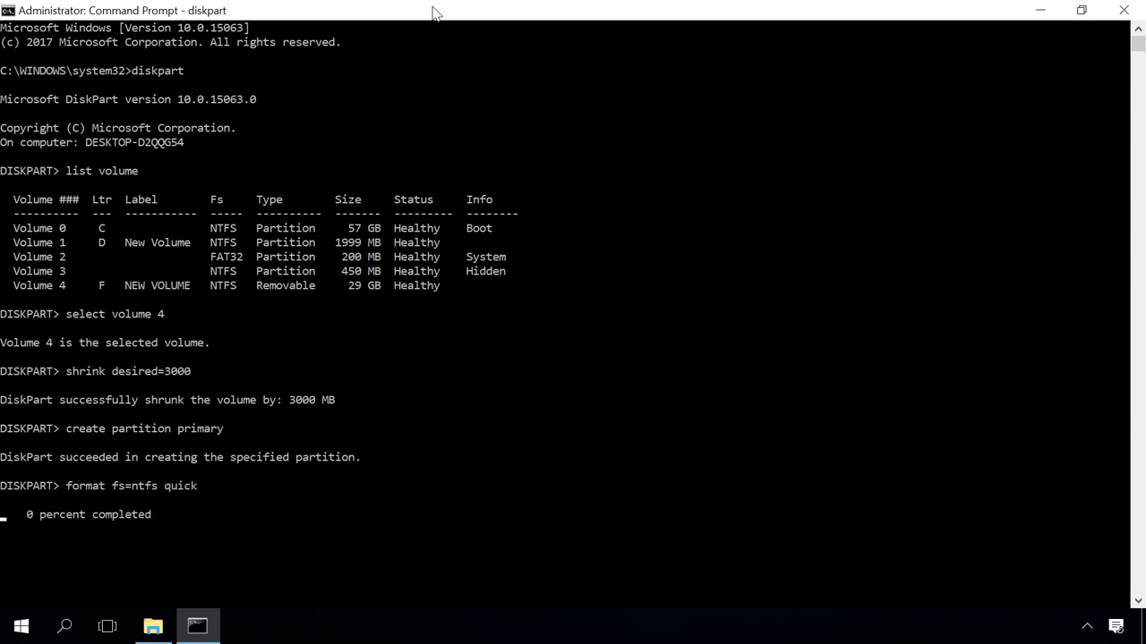
type("assign letter=K")
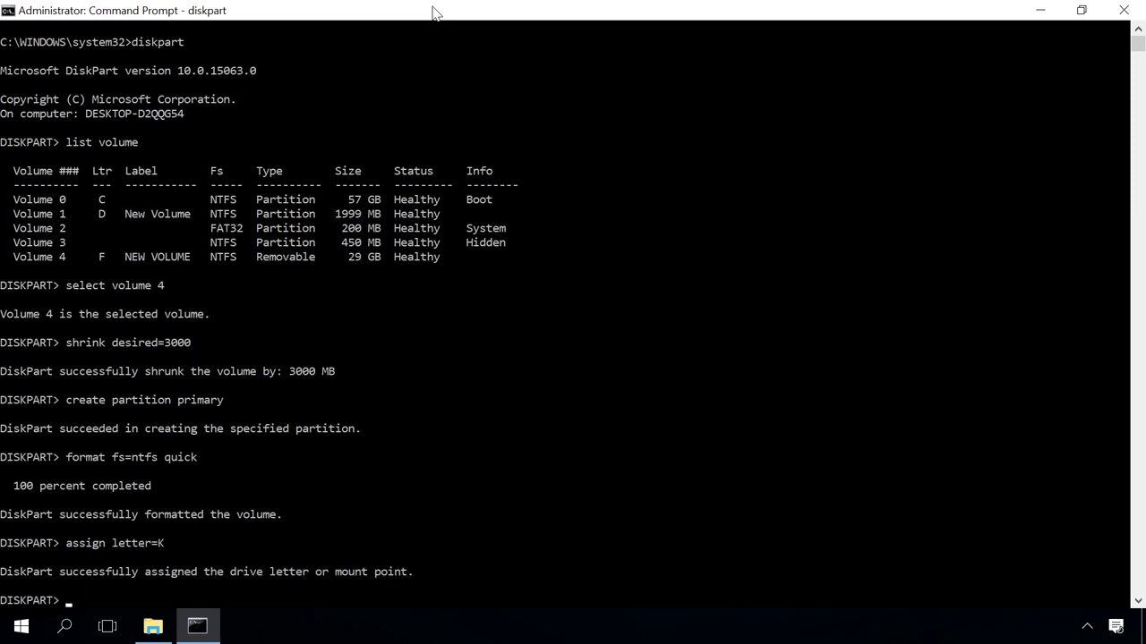
Step: Show This PC and inspect the USB Drive (K:) and NEW VOLUME (F:) tiles
left_click(153, 626)
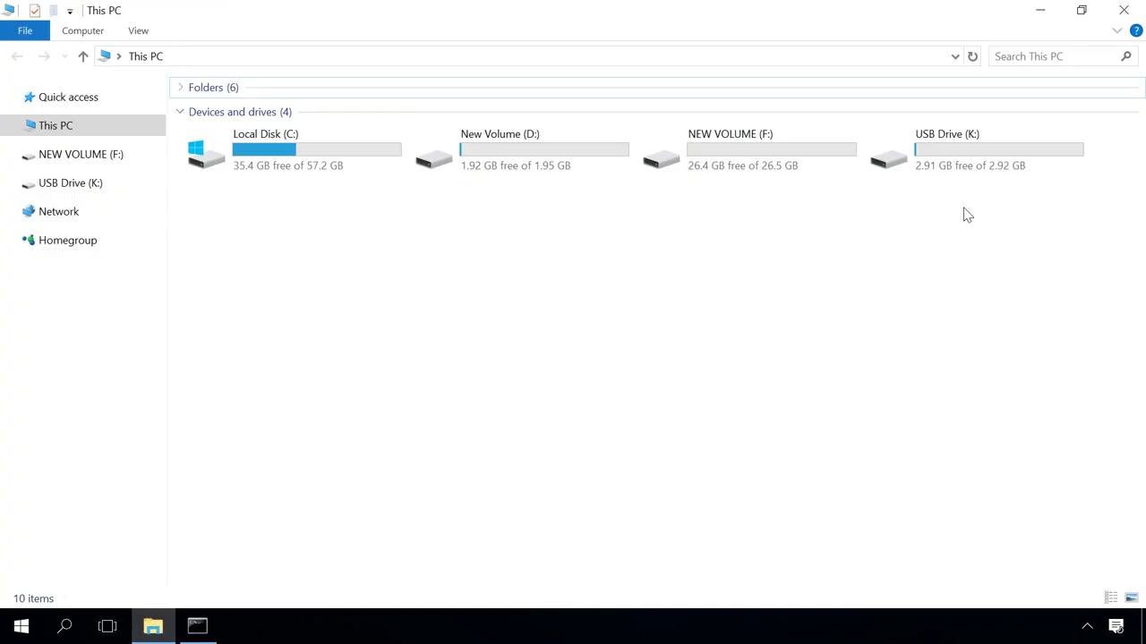
left_click(903, 159)
key("Left")
left_click(844, 212)
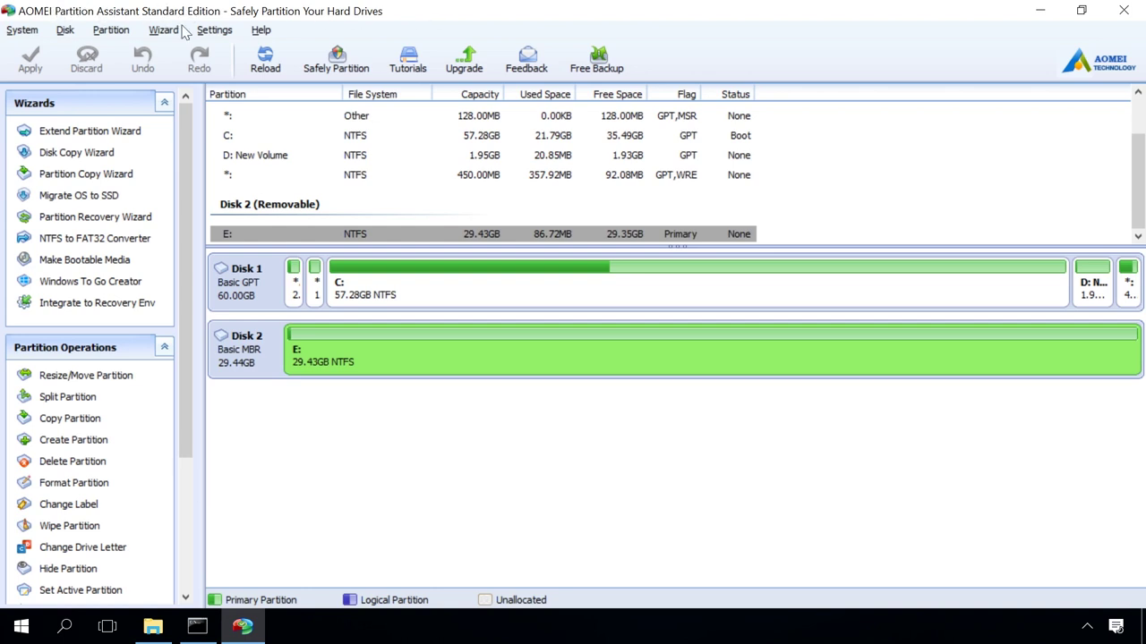
Step: Set up a split of partition E: with a new 5.00GB partition
right_click(499, 341)
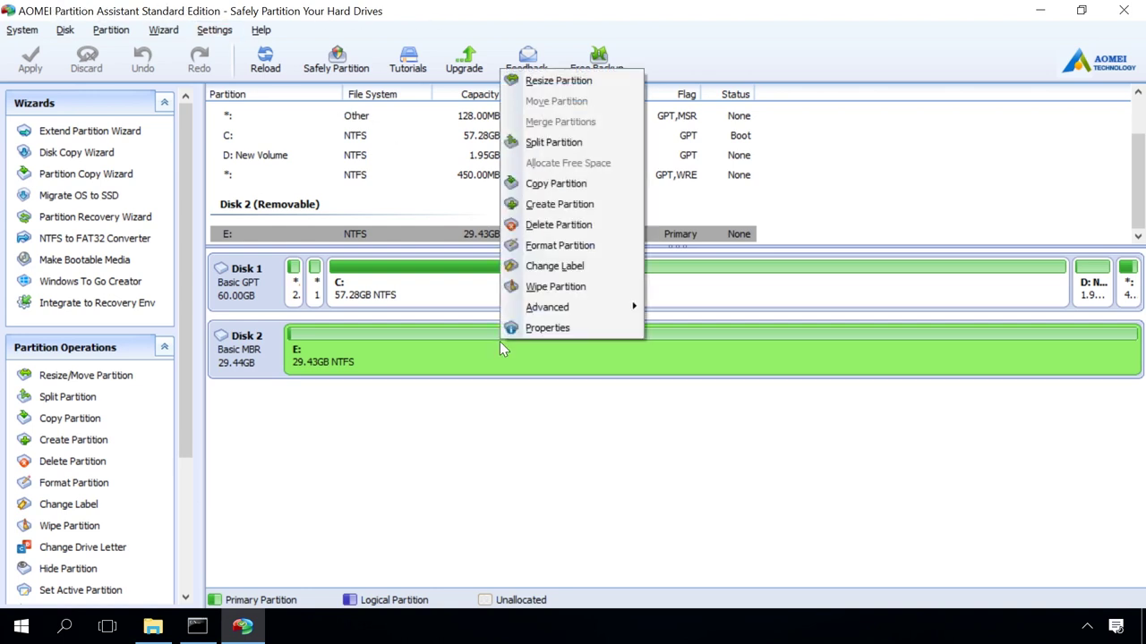
left_click(539, 143)
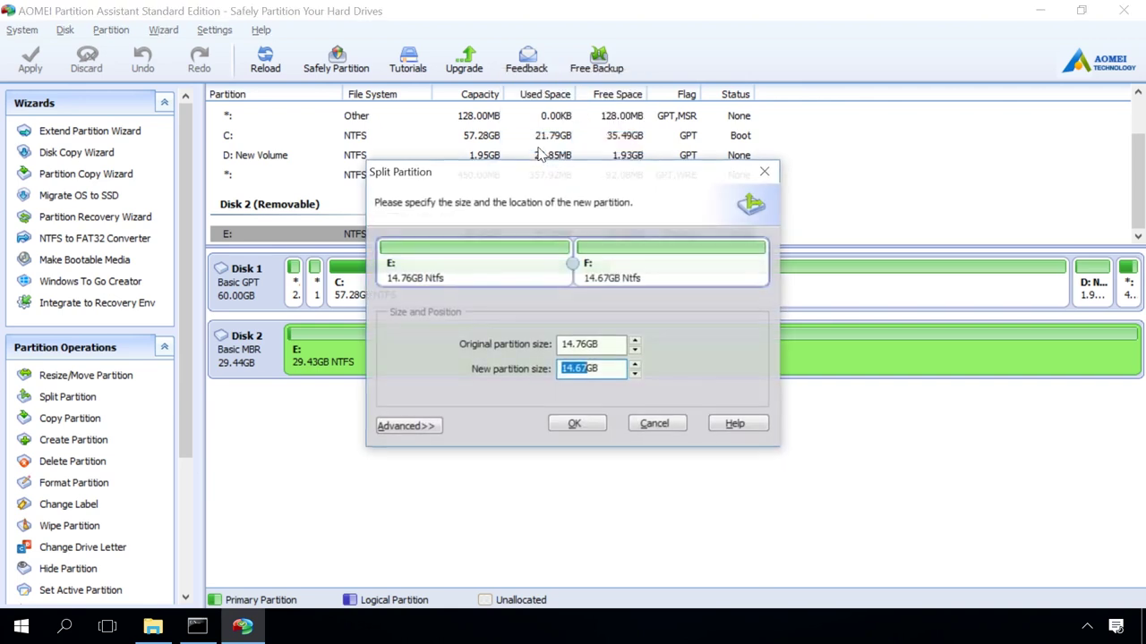
key("Home")
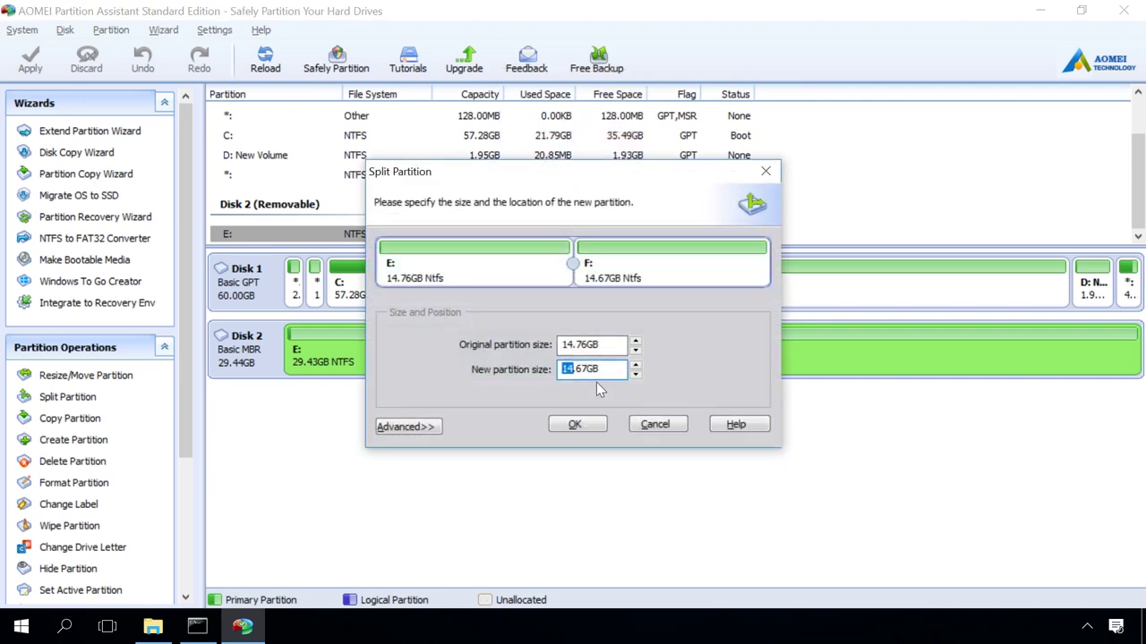
key("Delete")
key("Delete")
type("5.00")
left_click(580, 426)
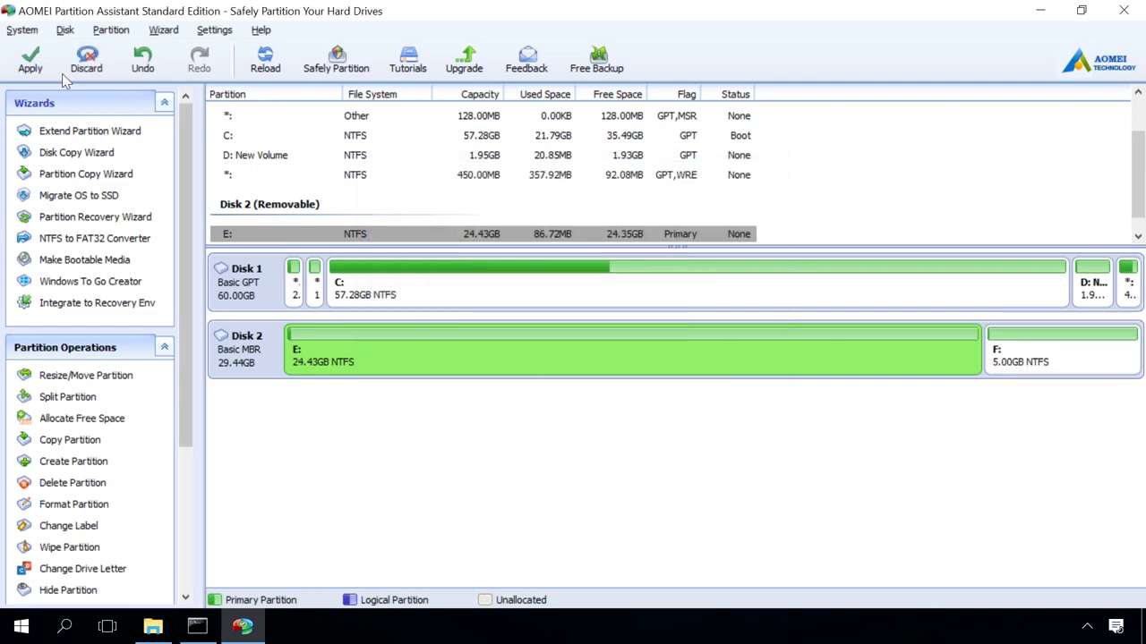
Step: Apply the pending split operation and confirm it through to completion
left_click(45, 59)
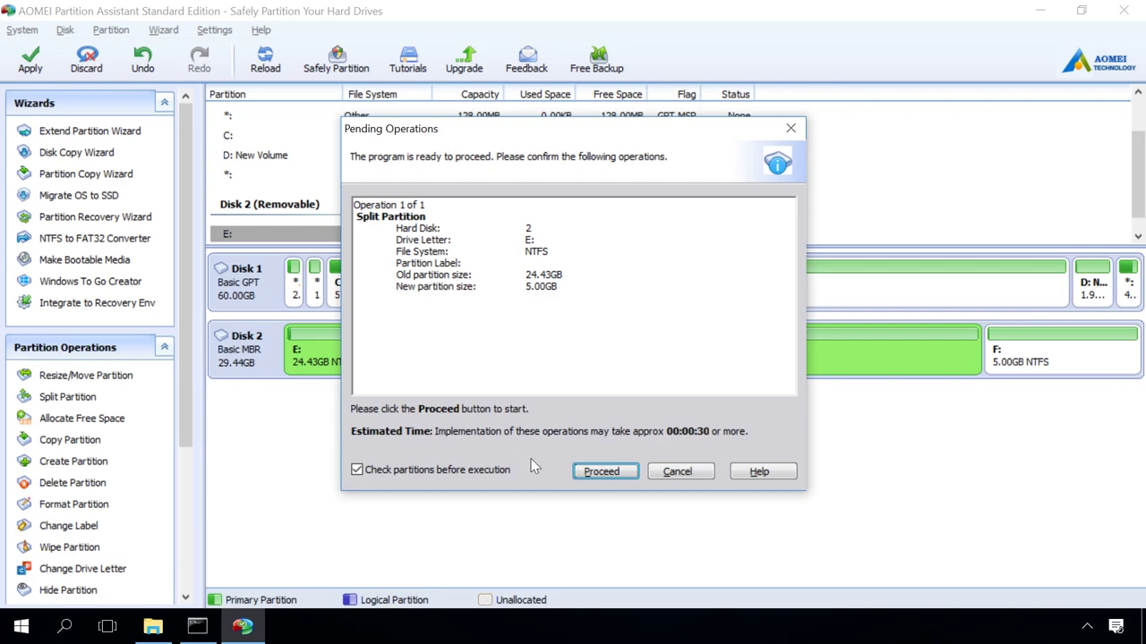
left_click(587, 472)
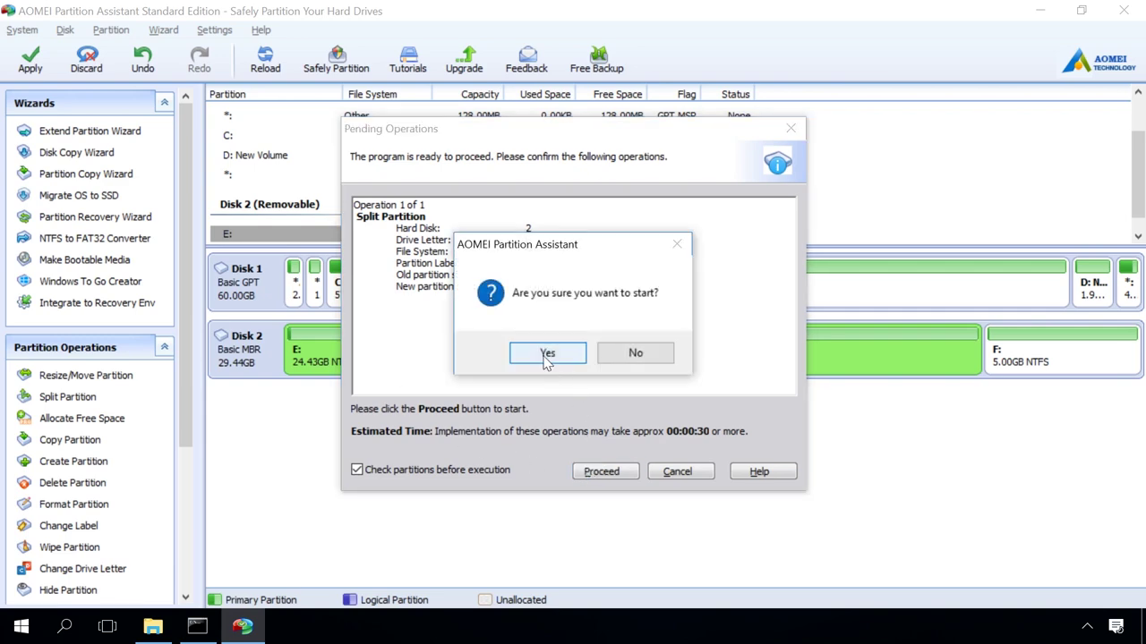
left_click(547, 354)
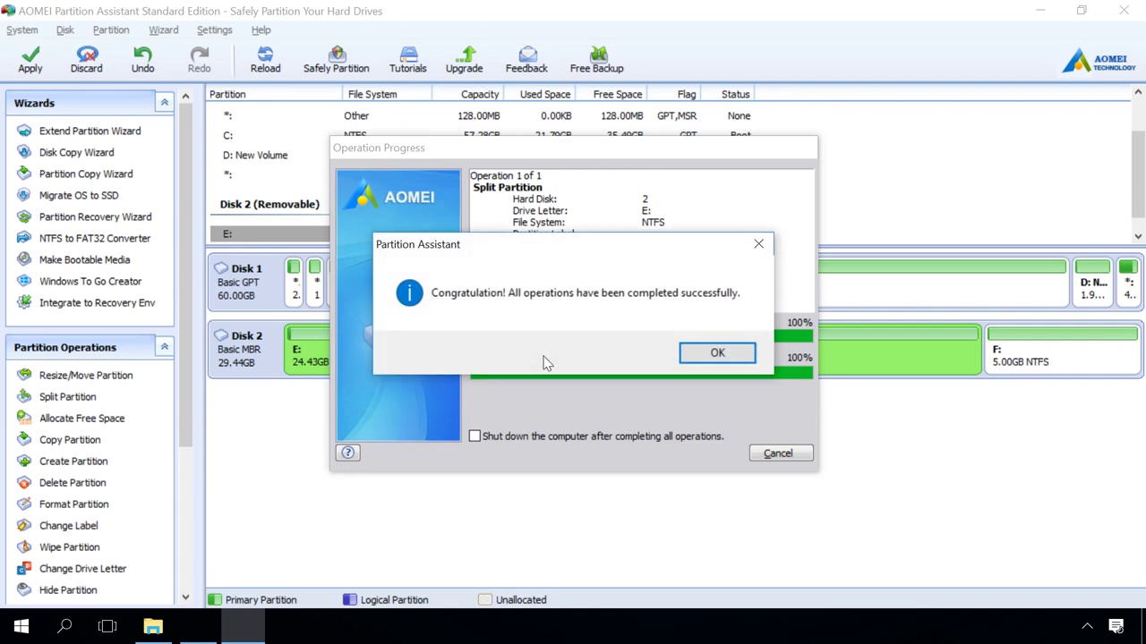
left_click(716, 353)
Step: Check the USB Drive (E:) and USB Drive (F:) tiles in This PC, then return to Disk Management
left_click(154, 627)
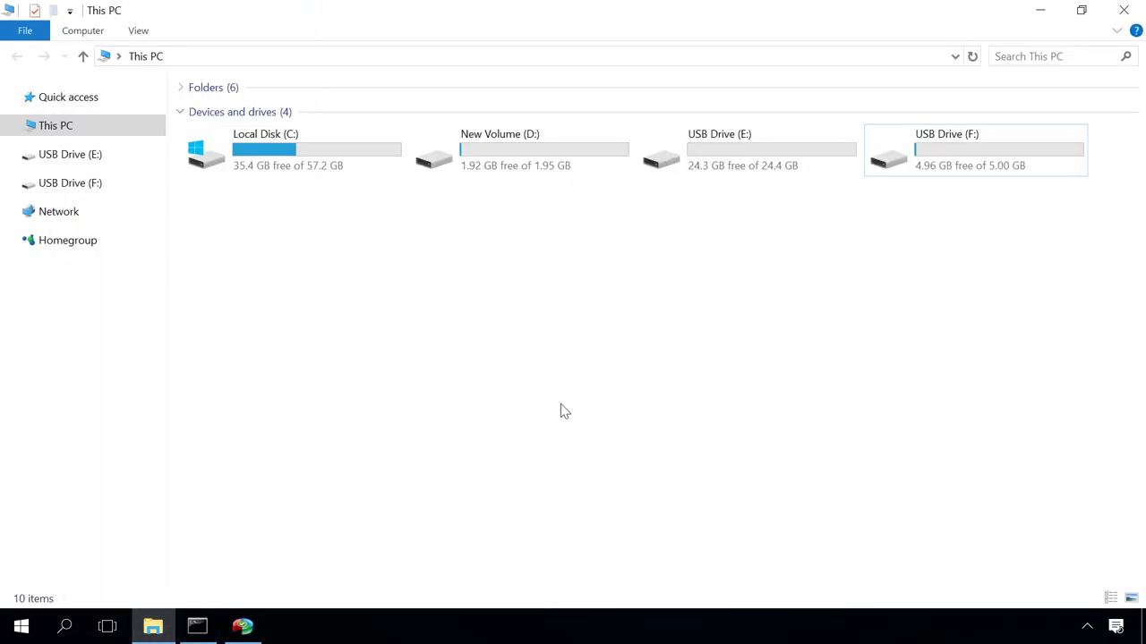
left_click(710, 153)
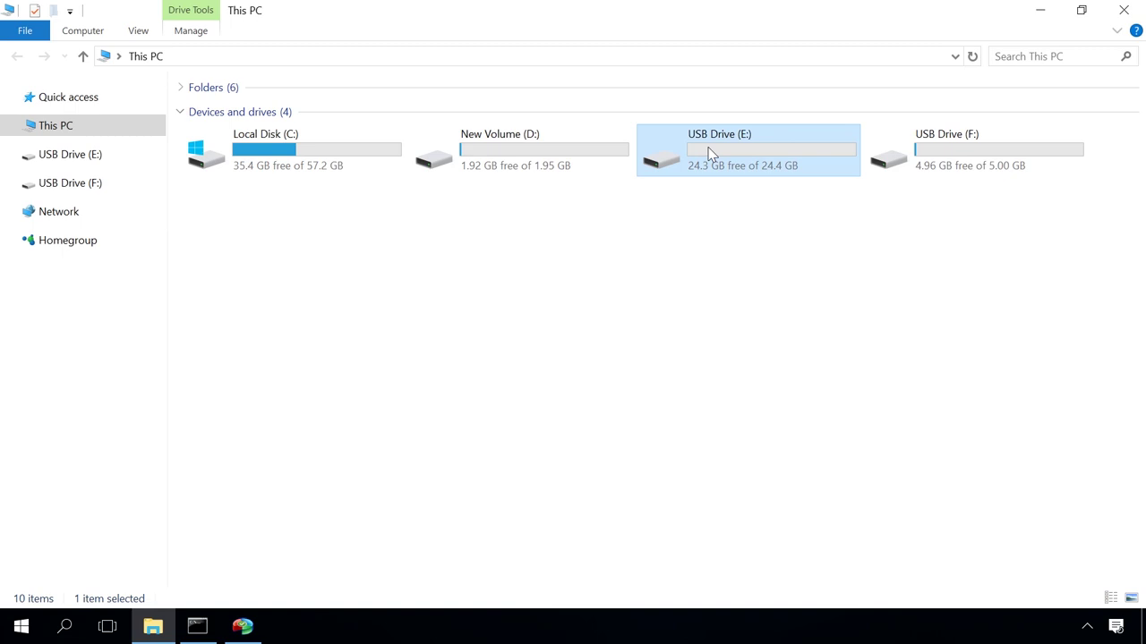
left_click(937, 154)
left_click(905, 242)
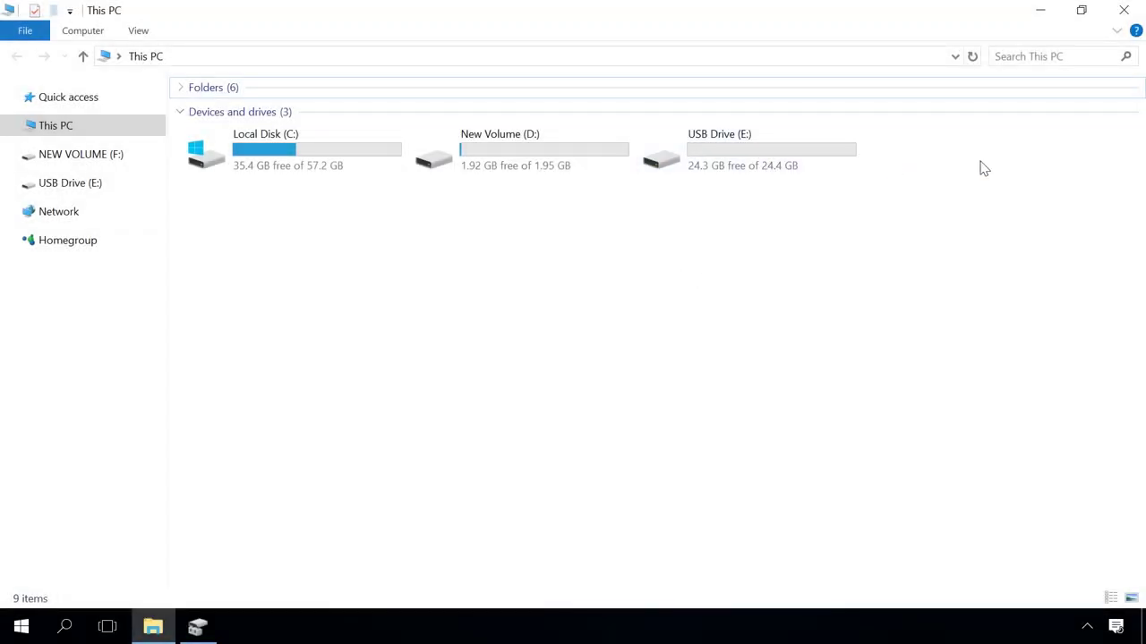
left_click(210, 631)
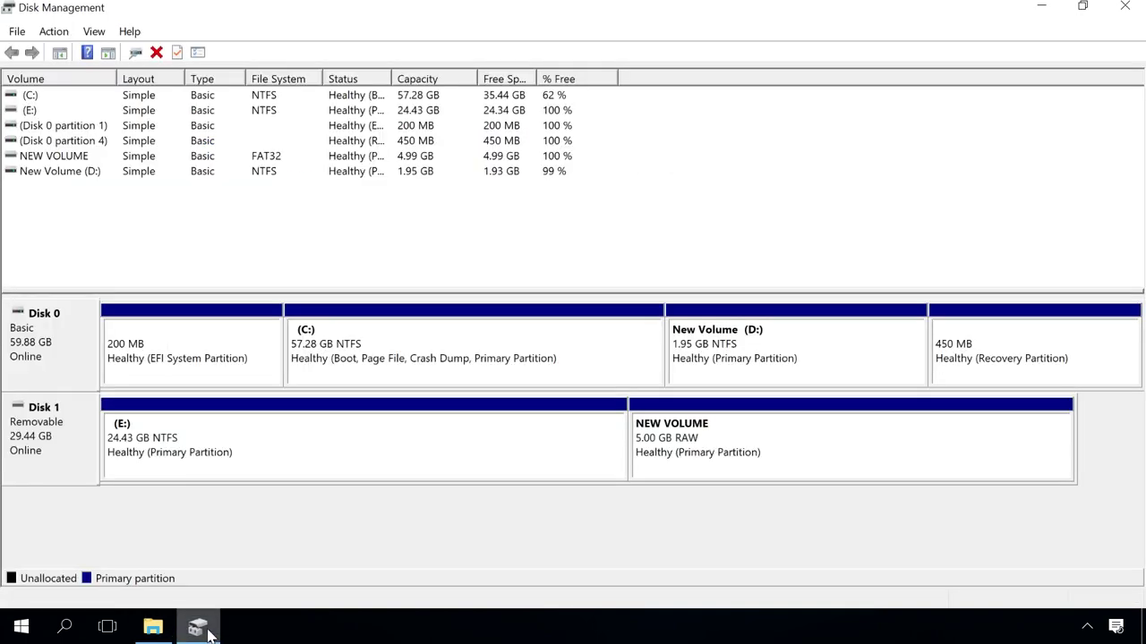
Step: Format the 5.00 GB NEW VOLUME as NTFS, accepting the data-erase warning
right_click(915, 407)
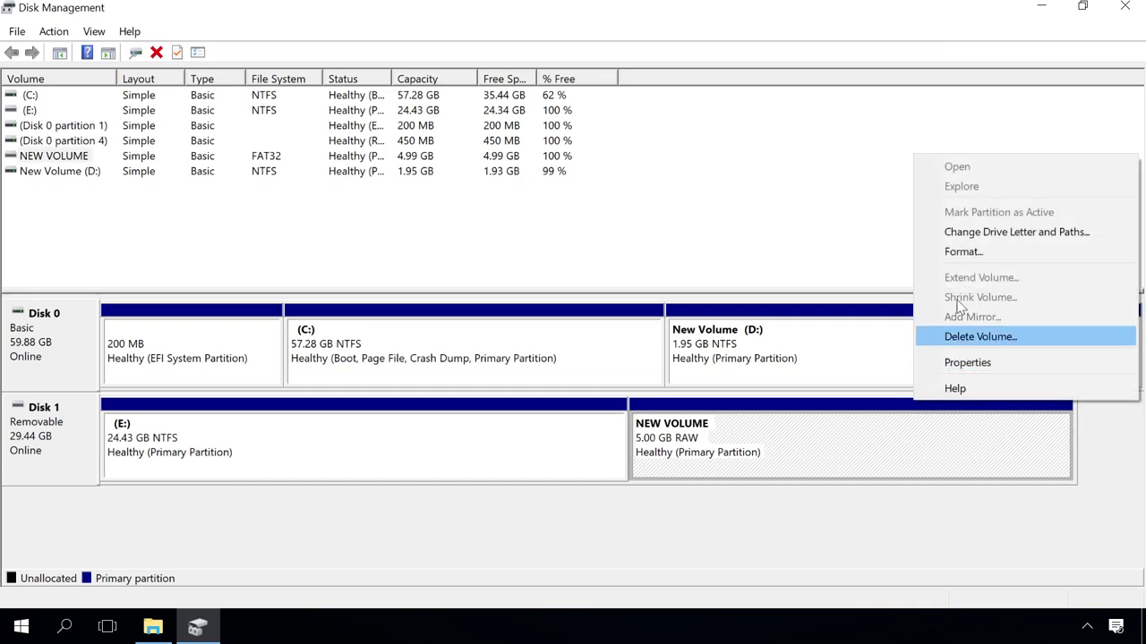
left_click(963, 254)
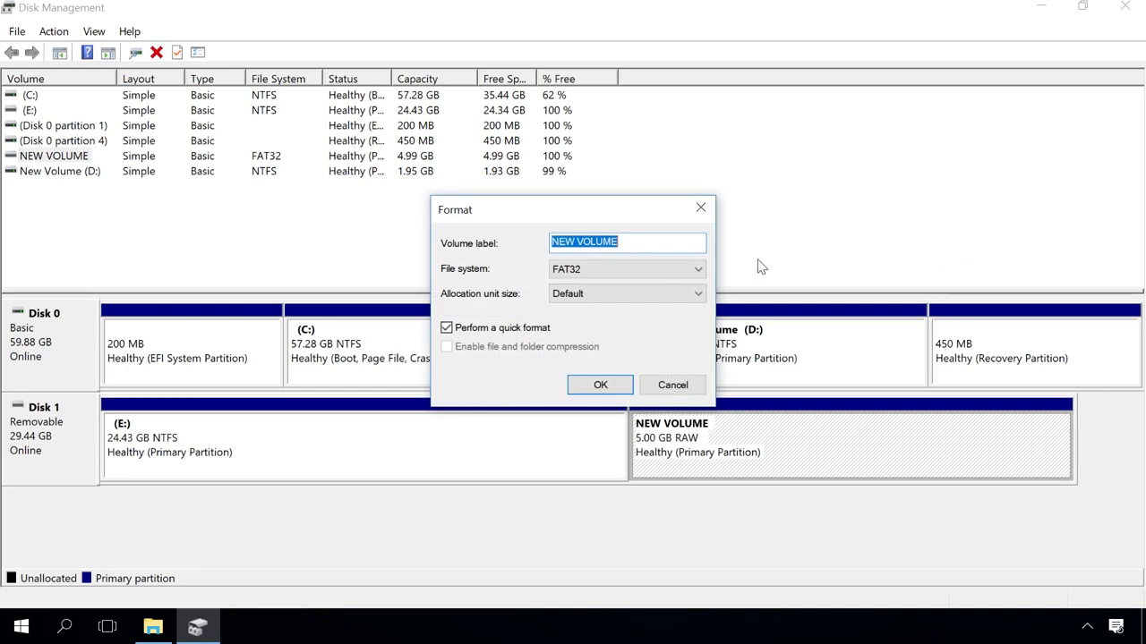
left_click(639, 274)
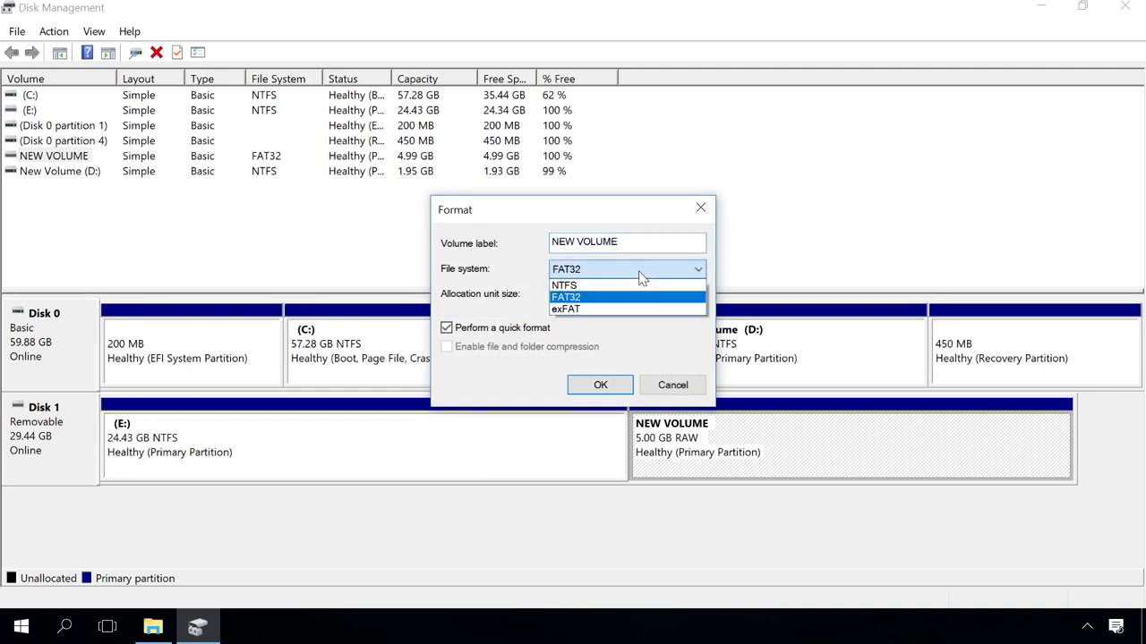
left_click(581, 285)
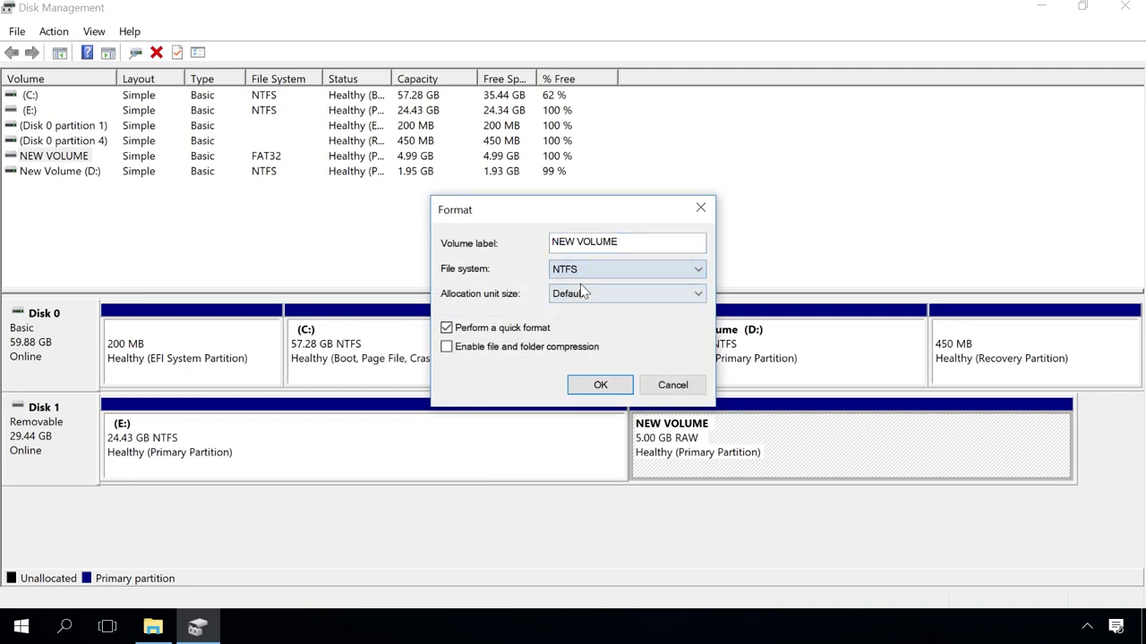
left_click(597, 385)
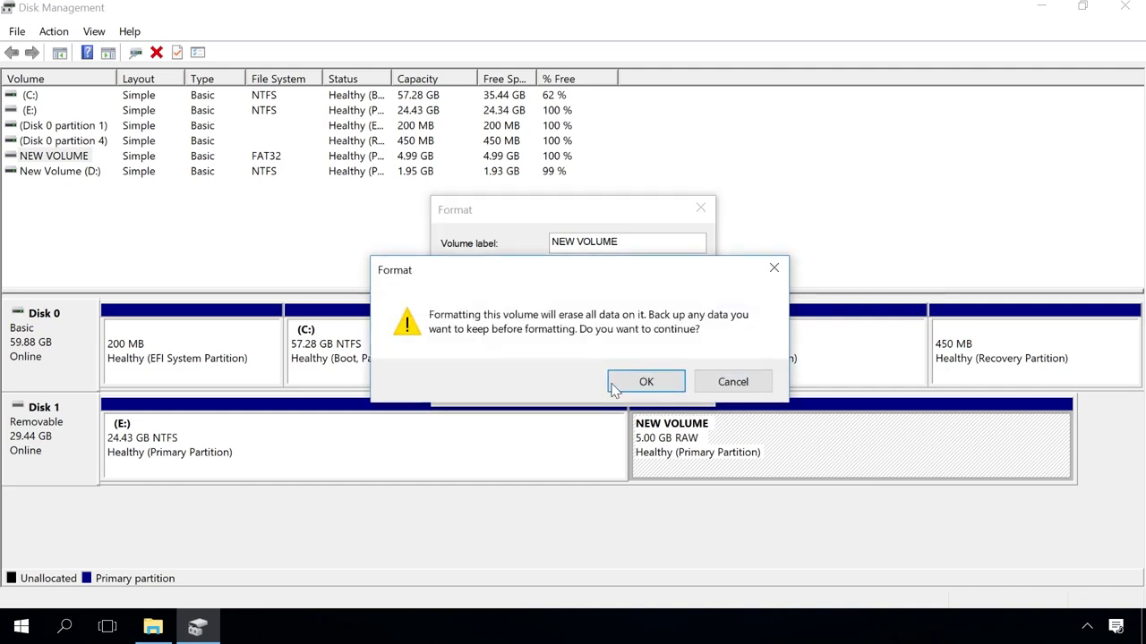
left_click(627, 383)
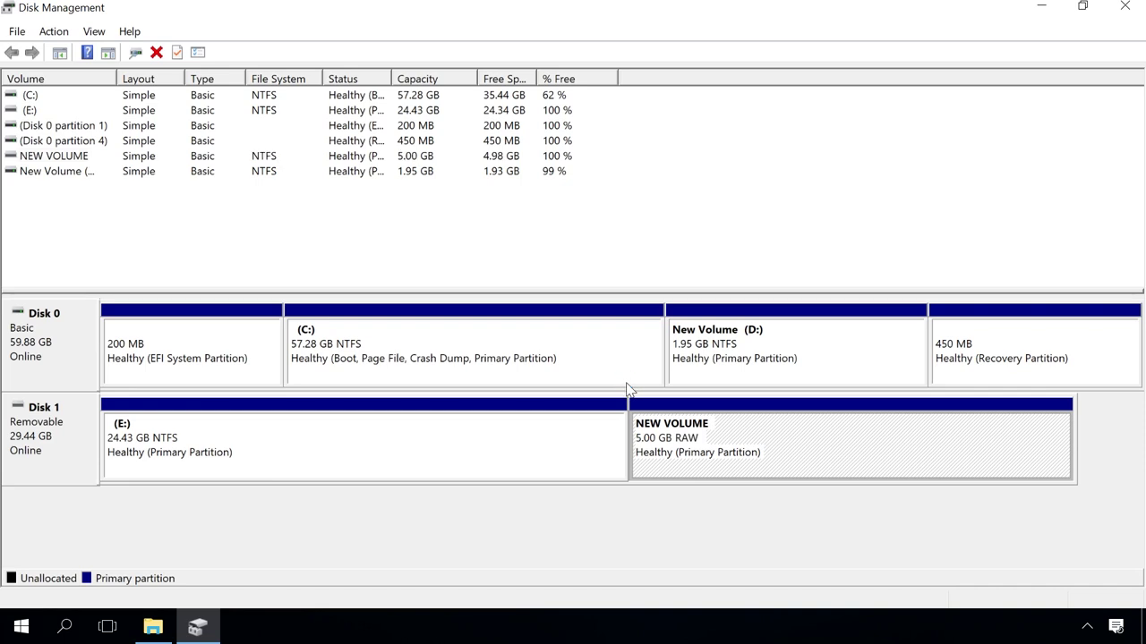
Step: Add drive letter F to the 5.00 GB NEW VOLUME and view it in This PC
right_click(931, 414)
left_click(975, 250)
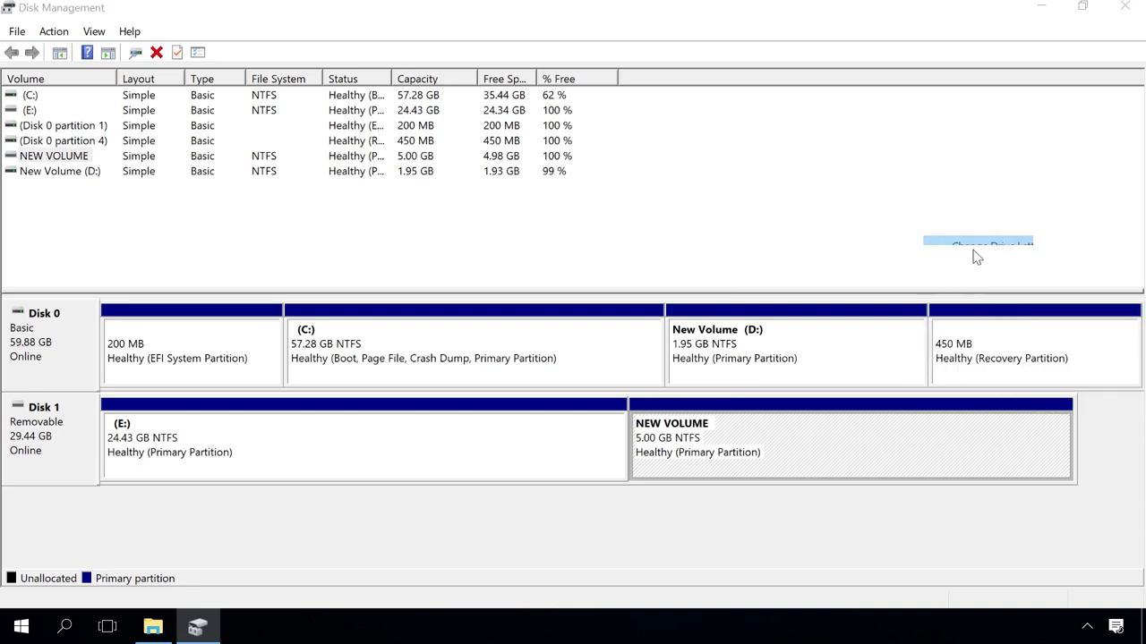
left_click(446, 362)
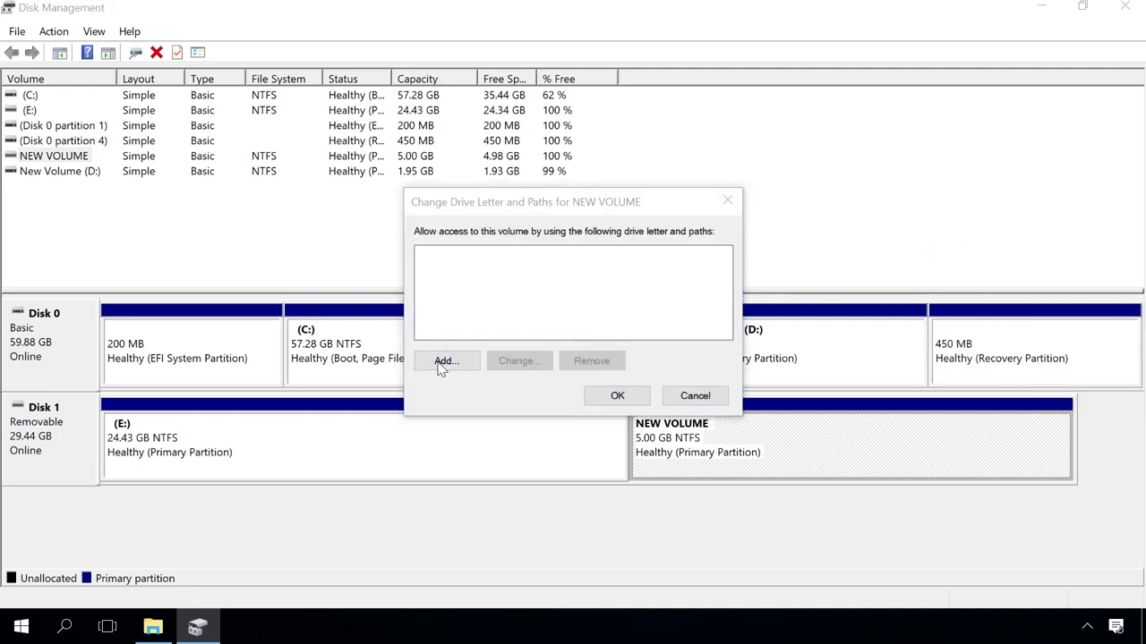
left_click(614, 366)
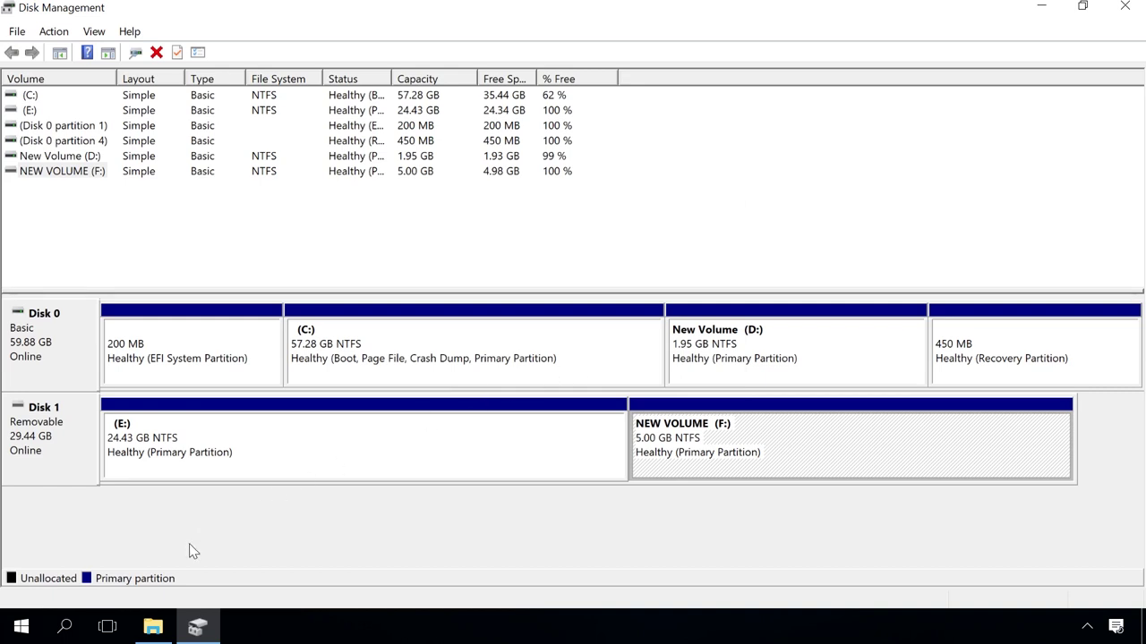
left_click(152, 626)
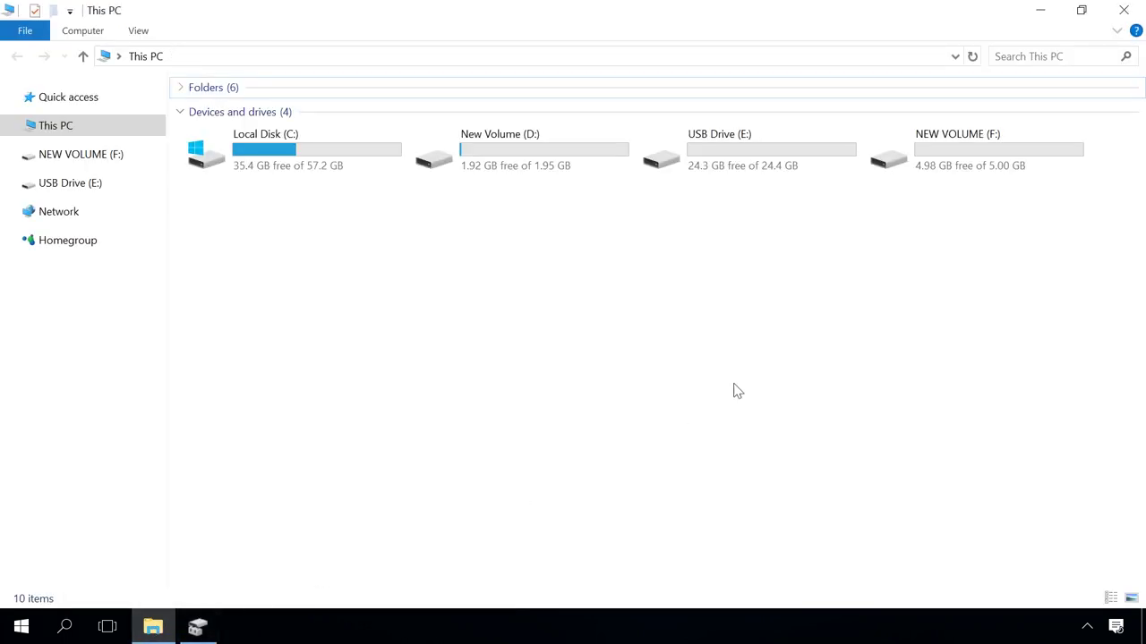
left_click(936, 168)
left_click(792, 152)
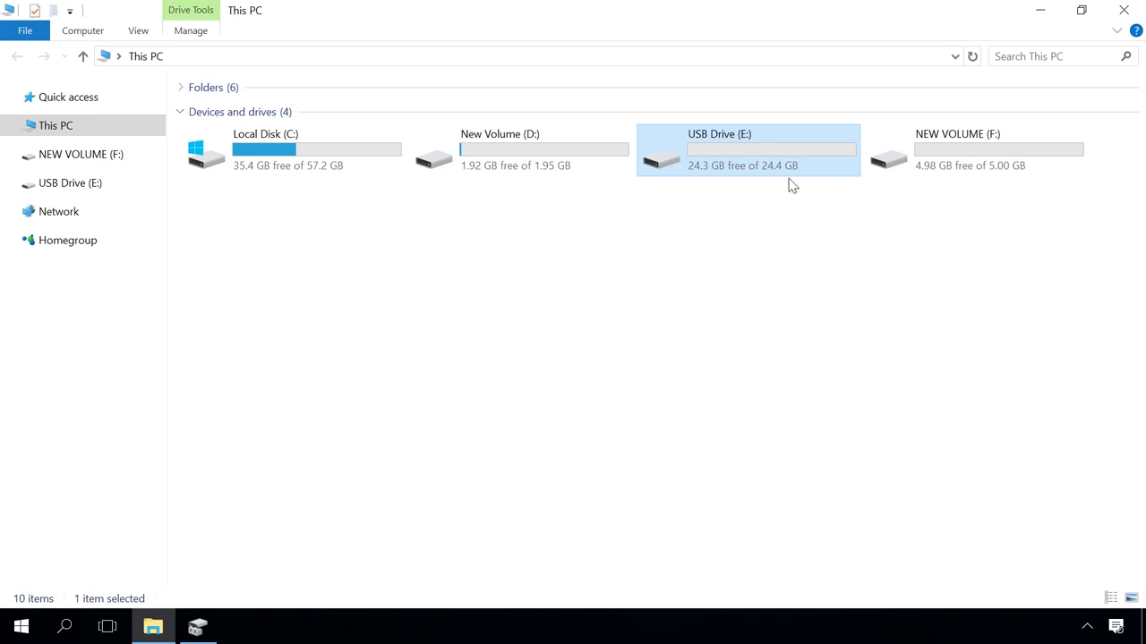
left_click(792, 210)
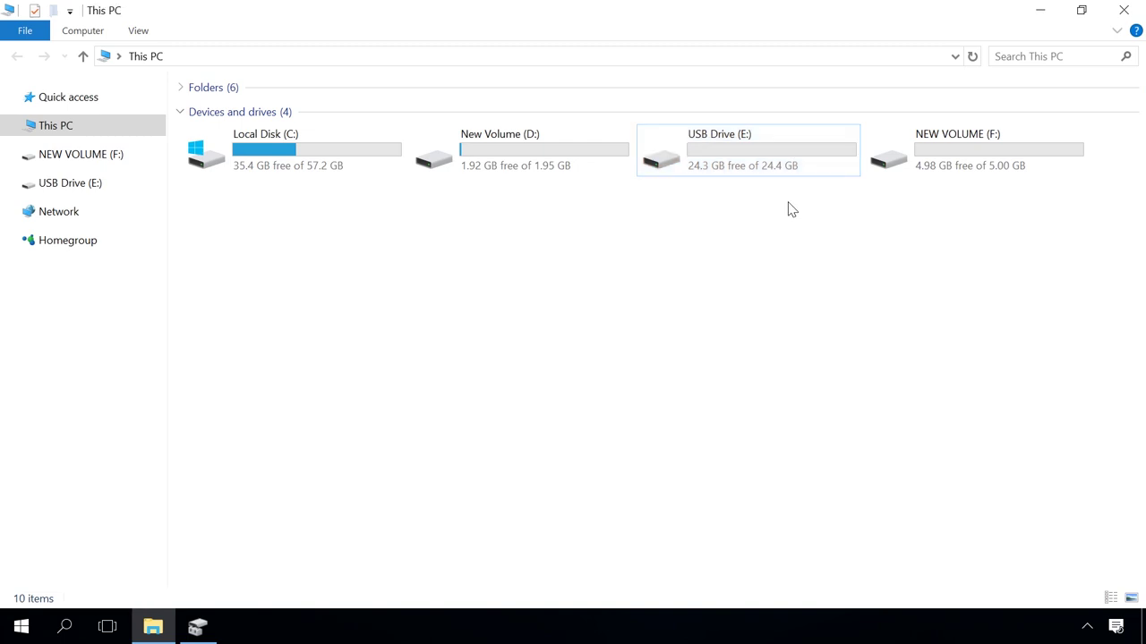